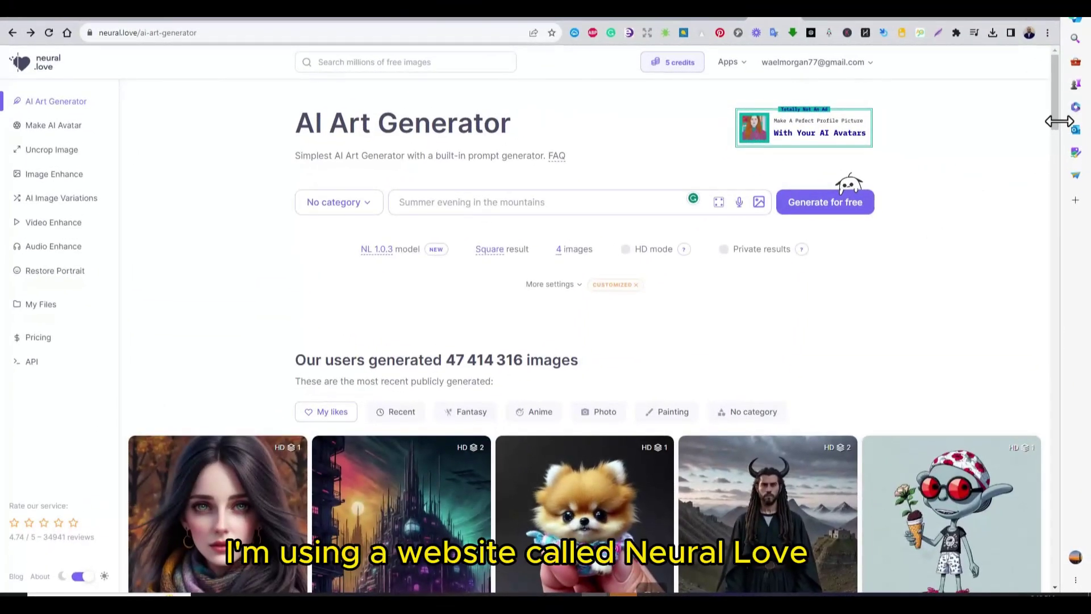
Browse the neural.love gallery for the red-eyed man sitting behind a candle and download that image.
{"action": "left_click_drag", "start_coordinate": [1055, 114], "coordinate": [1075, 260]}
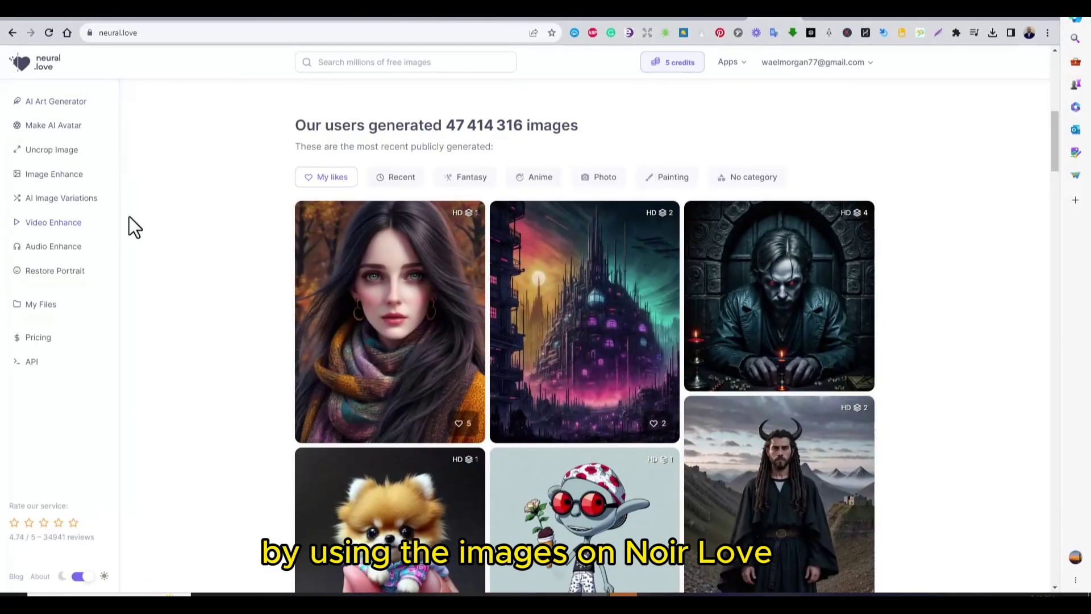
{"action": "scroll", "coordinate": [878, 278], "scroll_direction": "down", "scroll_amount": 5}
{"action": "scroll", "coordinate": [878, 278], "scroll_direction": "down", "scroll_amount": 5}
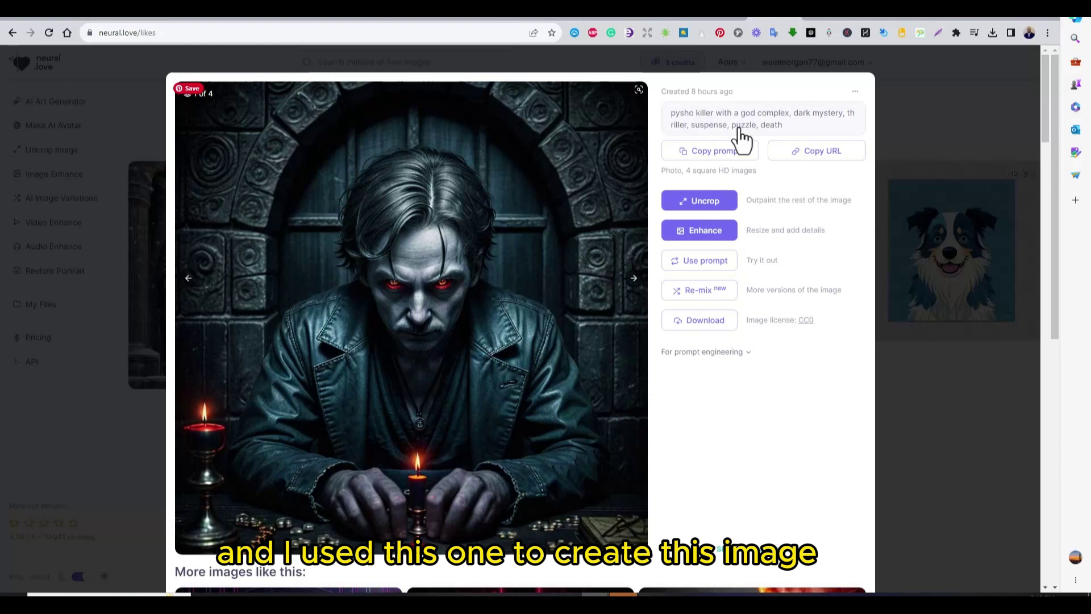
{"action": "left_click_drag", "start_coordinate": [741, 128], "coordinate": [704, 118]}
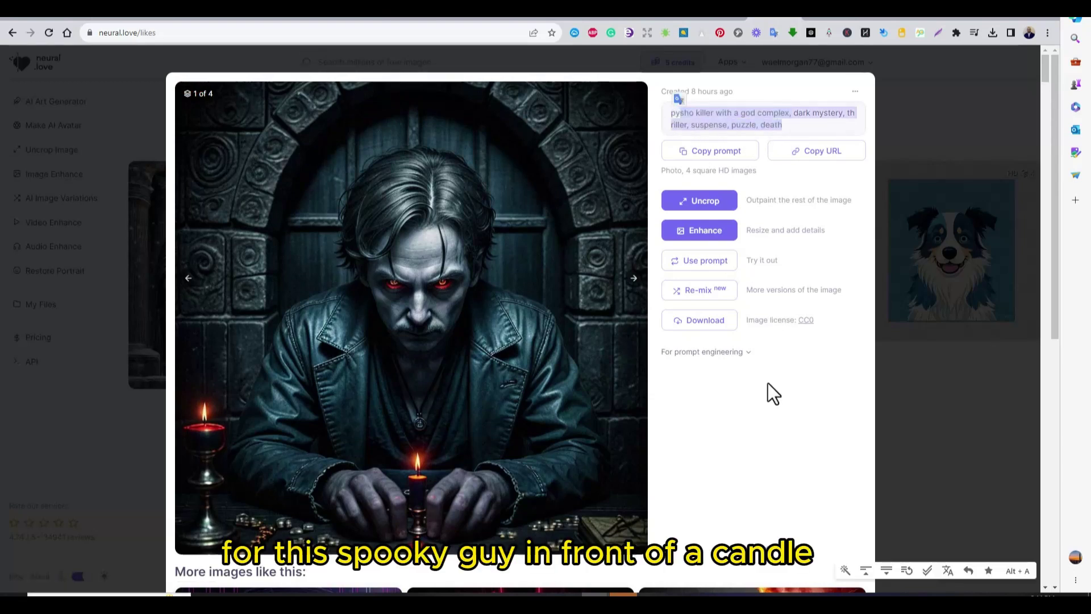
{"action": "left_click", "coordinate": [707, 318]}
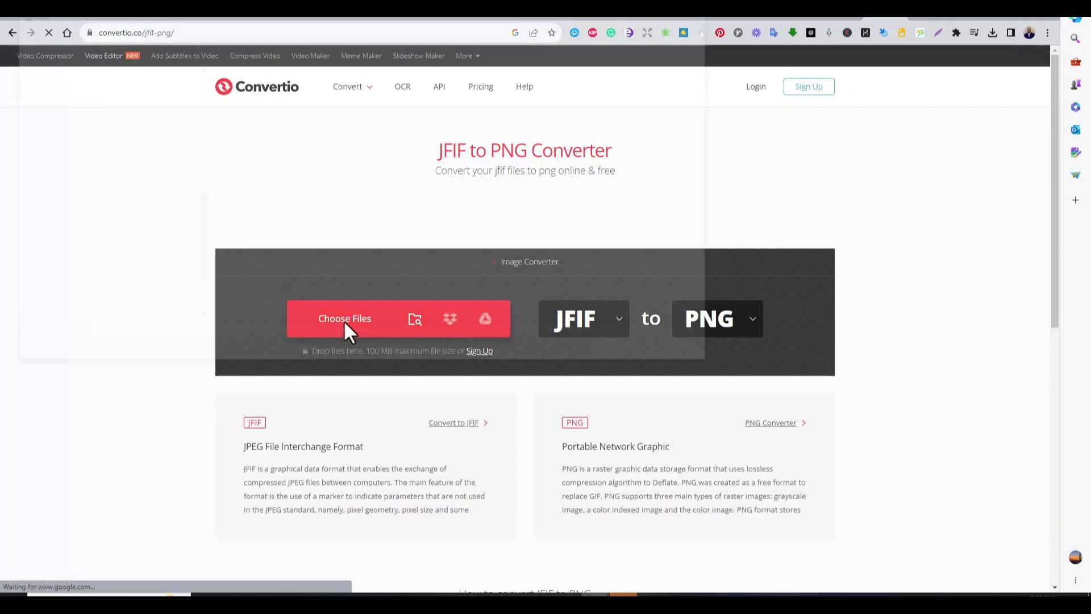
In Convertio, convert the downloaded JFIF image to PNG.
{"action": "left_click", "coordinate": [343, 319]}
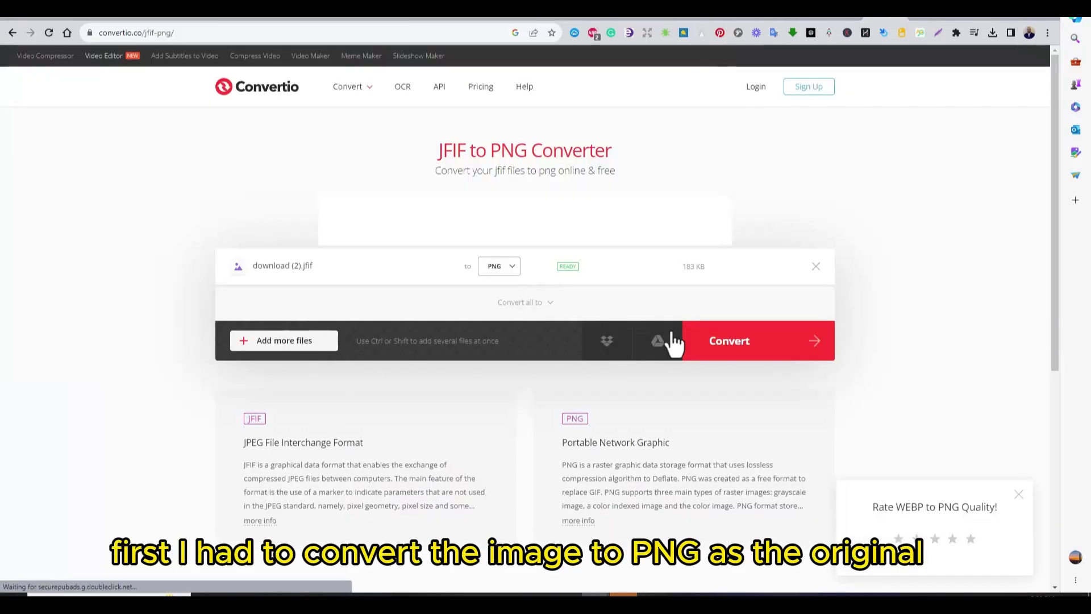
{"action": "left_click", "coordinate": [749, 356]}
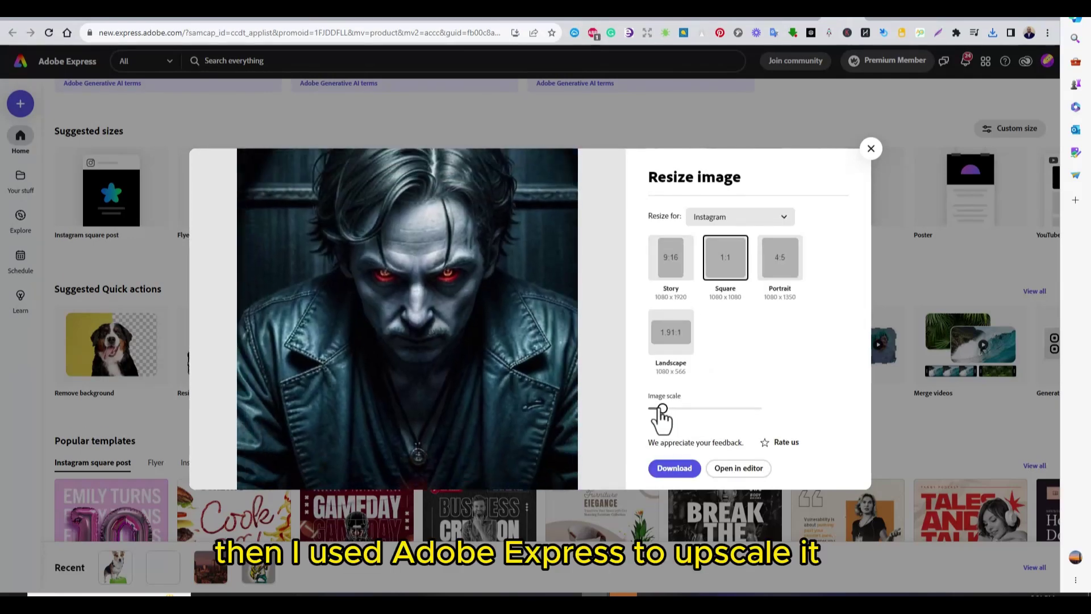
In Adobe Express, set the uploaded image's scale to the minimum and open the list of resize presets.
{"action": "left_click_drag", "start_coordinate": [661, 408], "coordinate": [653, 408]}
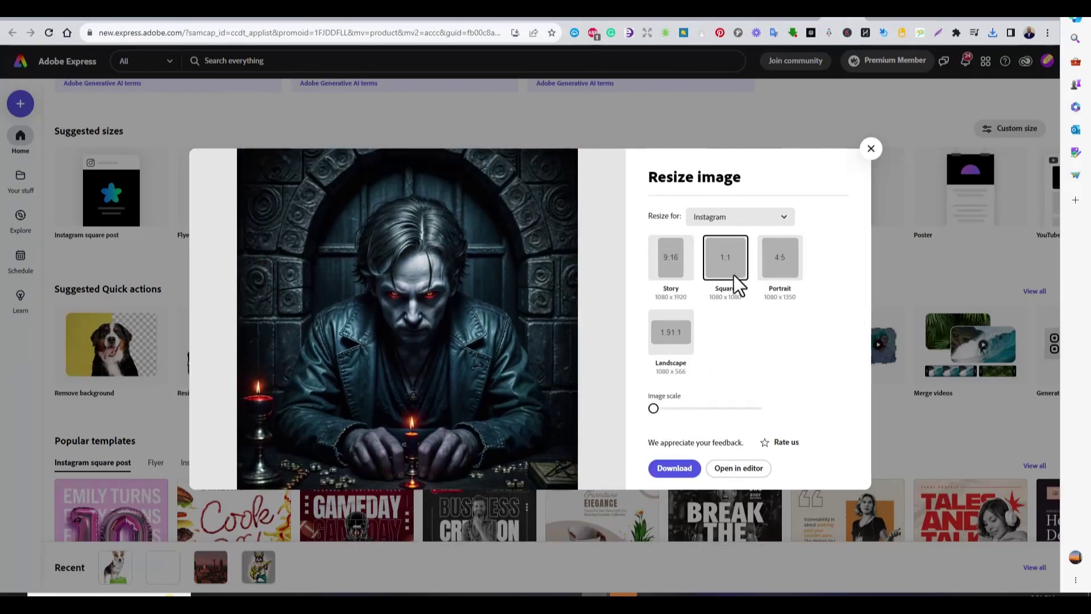
{"action": "left_click", "coordinate": [758, 224]}
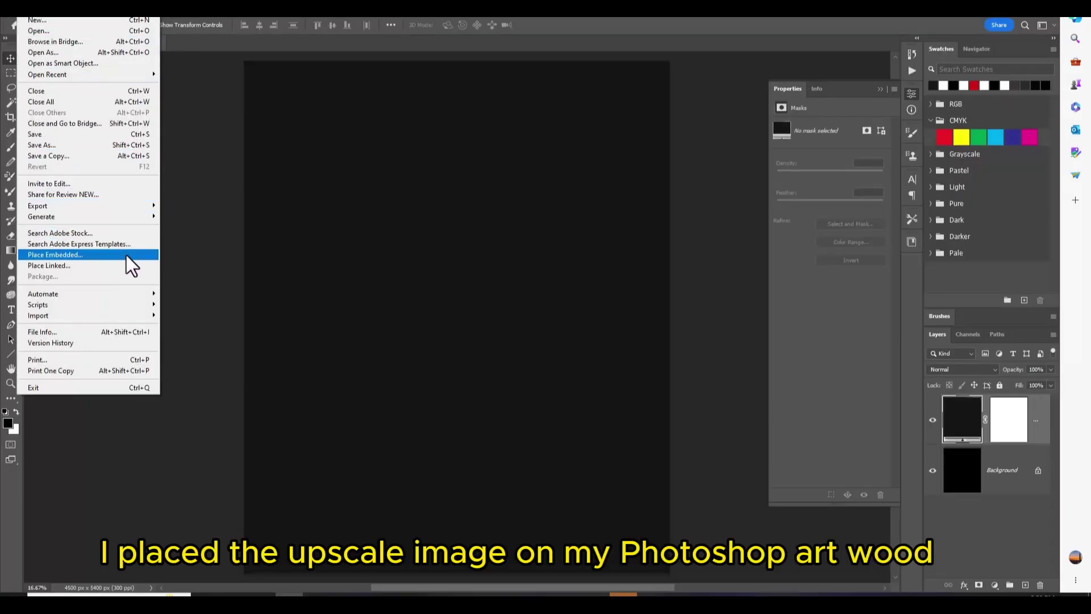
In Photoshop, place the resized image of the man as an embedded layer on the dark artboard.
{"action": "left_click", "coordinate": [127, 256]}
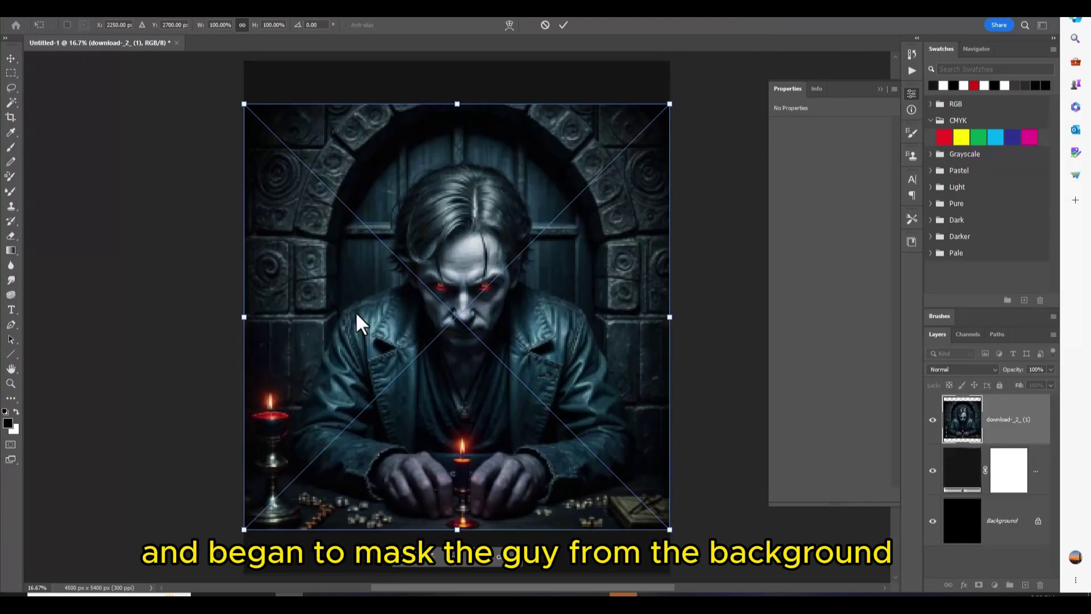
{"action": "left_click", "coordinate": [562, 25]}
Mask the man out of his background from a subject selection and touch up the mask around the candle and hands.
{"action": "left_click", "coordinate": [830, 287]}
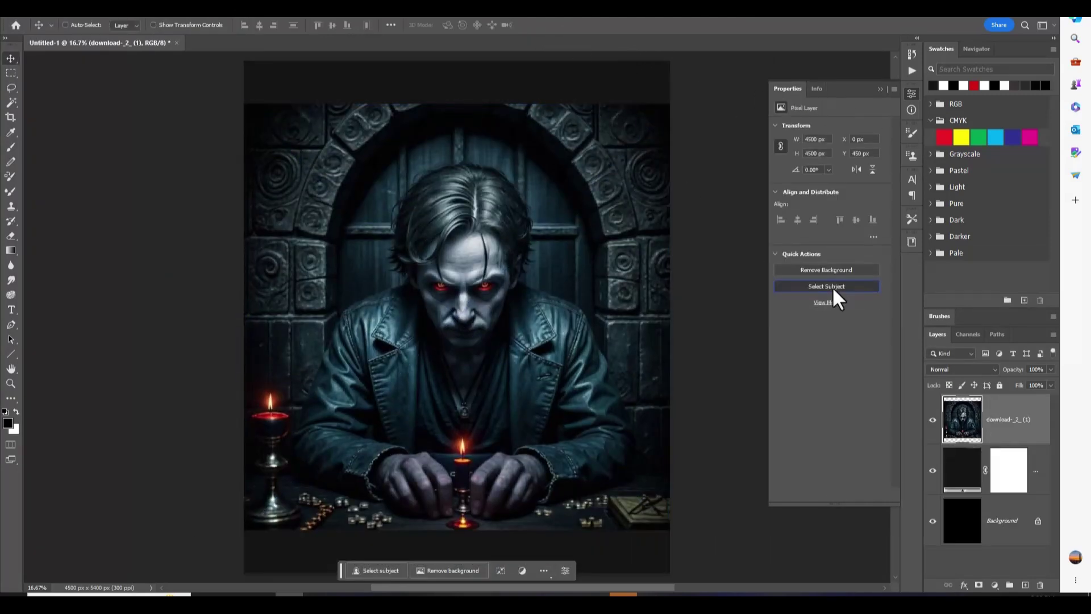
{"action": "left_click", "coordinate": [979, 585]}
{"action": "left_click", "coordinate": [468, 501]}
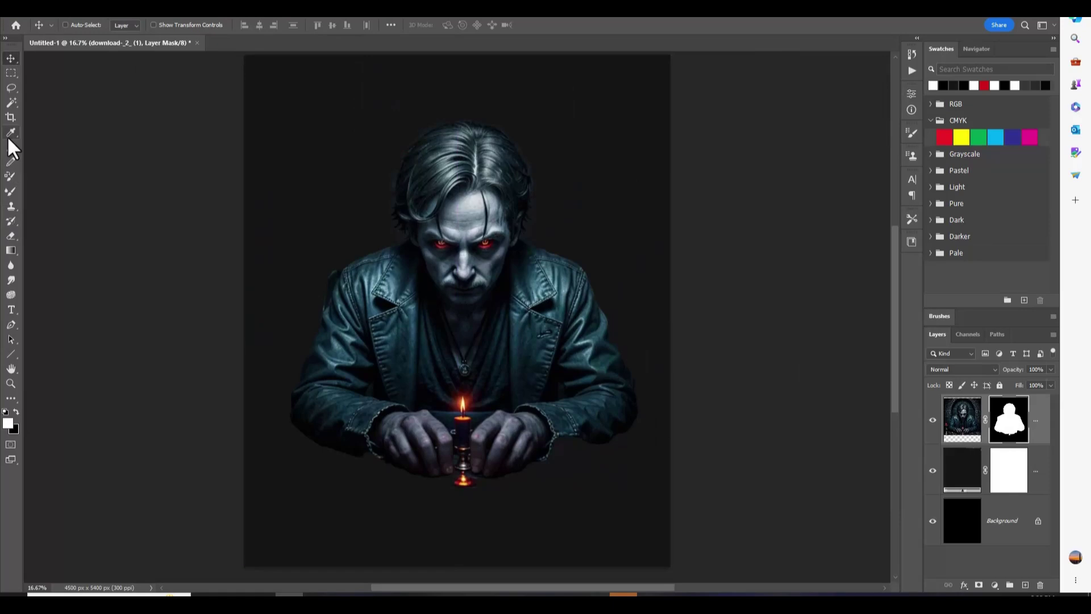
{"action": "left_click", "coordinate": [11, 147]}
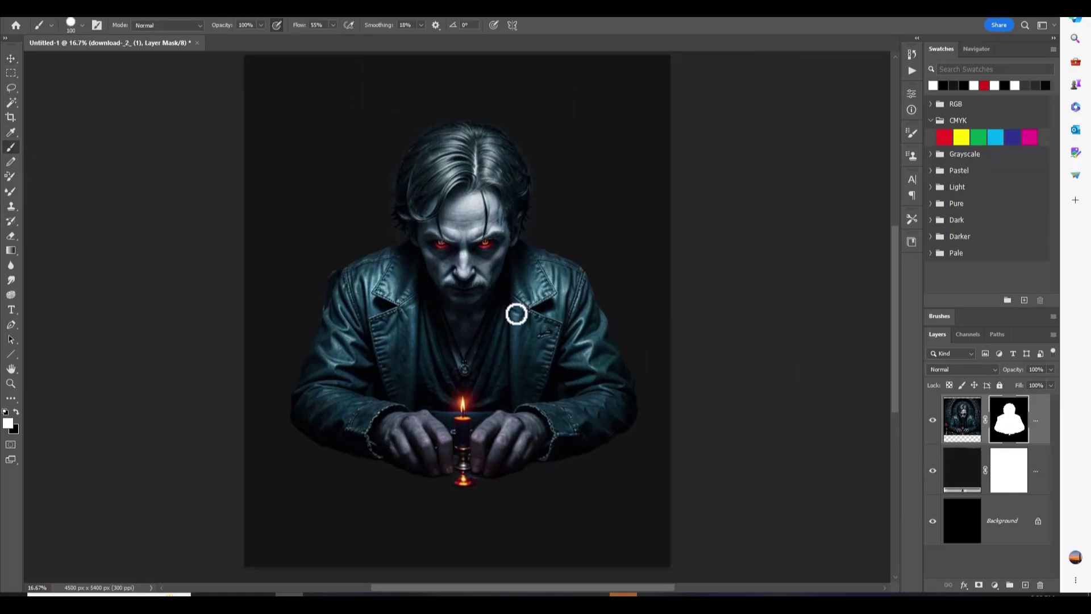
{"action": "scroll", "coordinate": [600, 445], "scroll_direction": "up", "scroll_amount": 2}
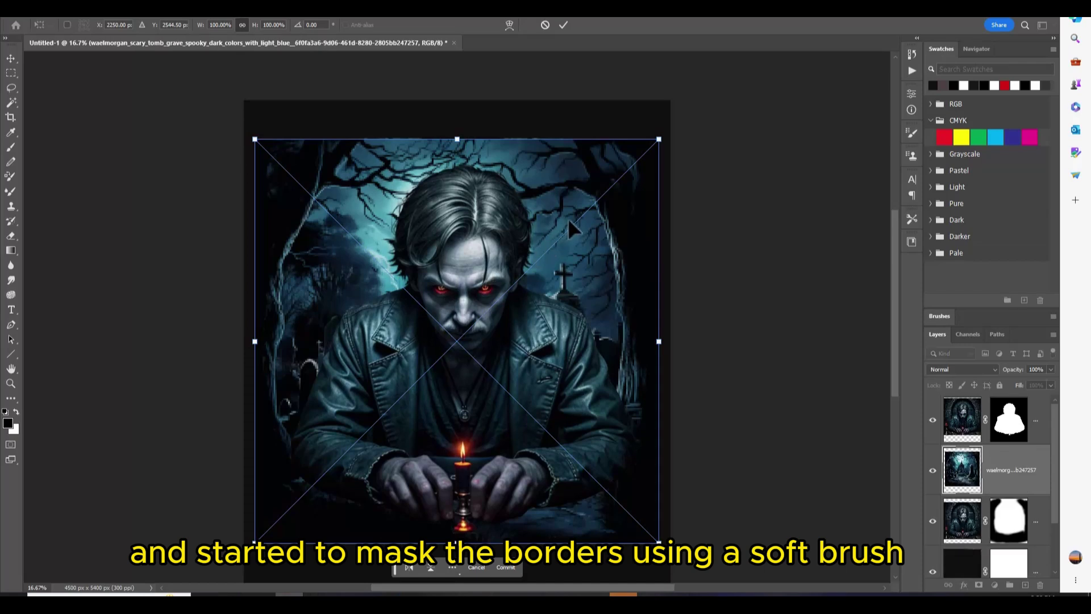
Position the graveyard image behind the man and mask its borders with a soft brush.
{"action": "left_click_drag", "start_coordinate": [568, 218], "coordinate": [571, 198]}
{"action": "left_click", "coordinate": [565, 25]}
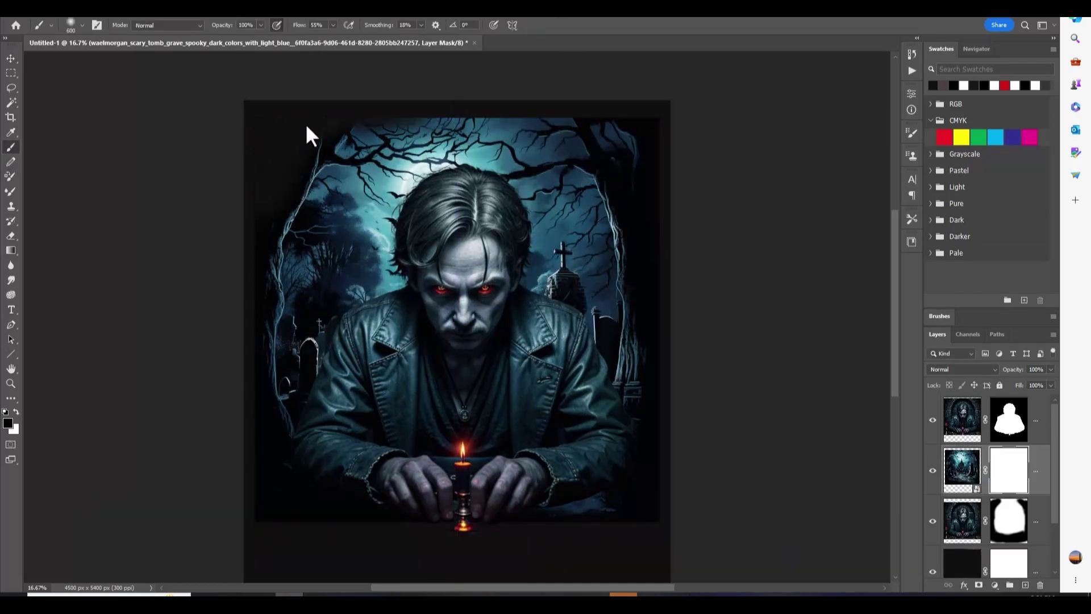
{"action": "left_click_drag", "start_coordinate": [306, 126], "coordinate": [395, 118]}
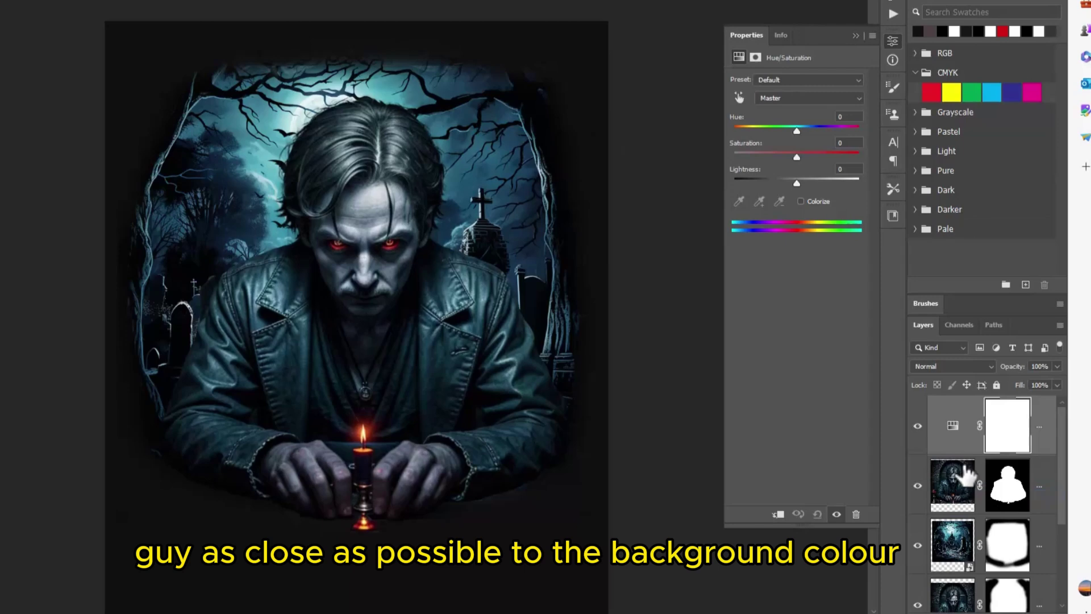
Clip the Hue/Saturation adjustment to the man's layer and colorize it blue with hue 198 and saturation 25.
{"action": "left_click", "coordinate": [963, 449], "text": "alt"}
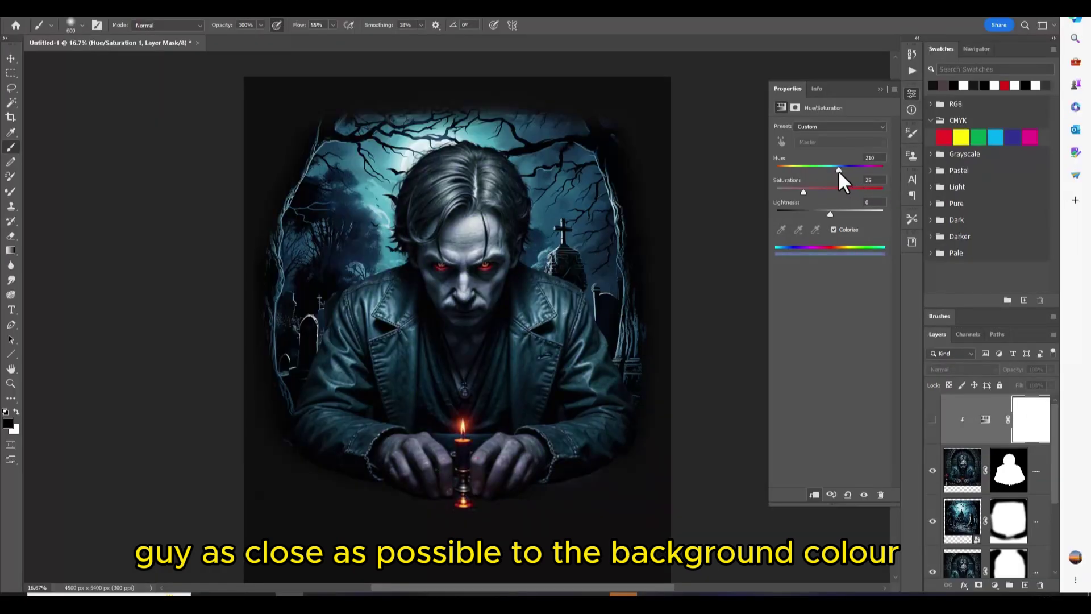
{"action": "left_click_drag", "start_coordinate": [839, 171], "coordinate": [837, 170]}
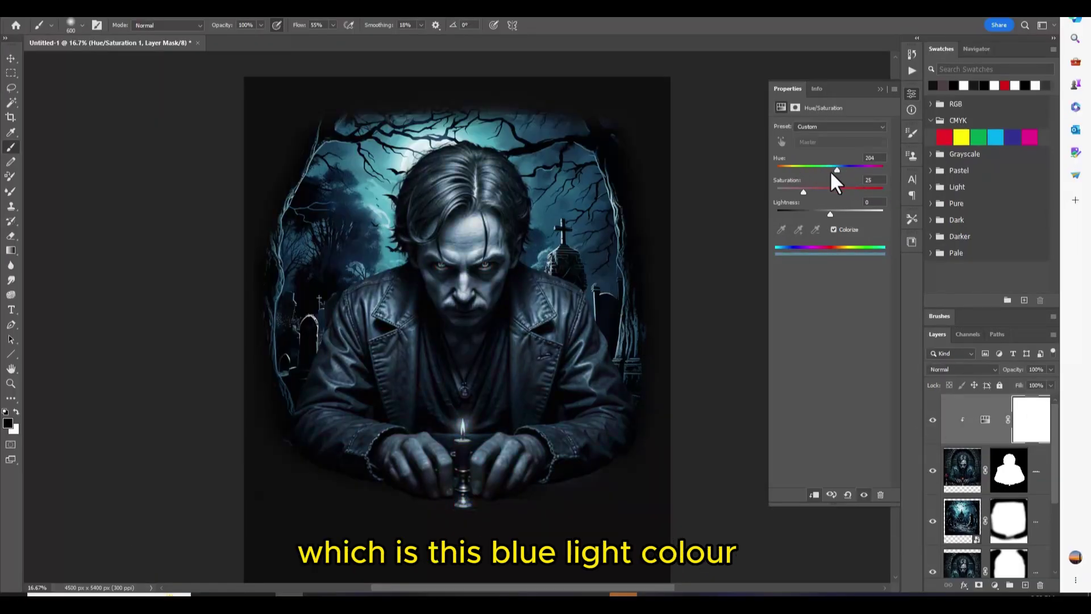
{"action": "left_click_drag", "start_coordinate": [844, 171], "coordinate": [836, 170]}
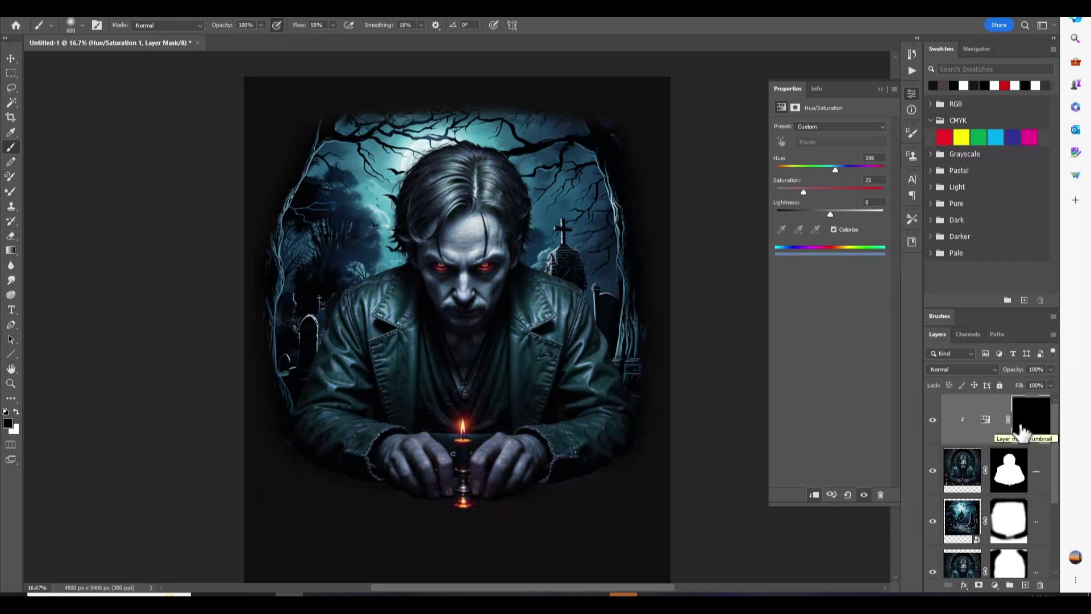
Paint white on the Hue/Saturation mask over the man's hair, jacket and face to apply the blue tint there.
{"action": "left_click", "coordinate": [16, 413]}
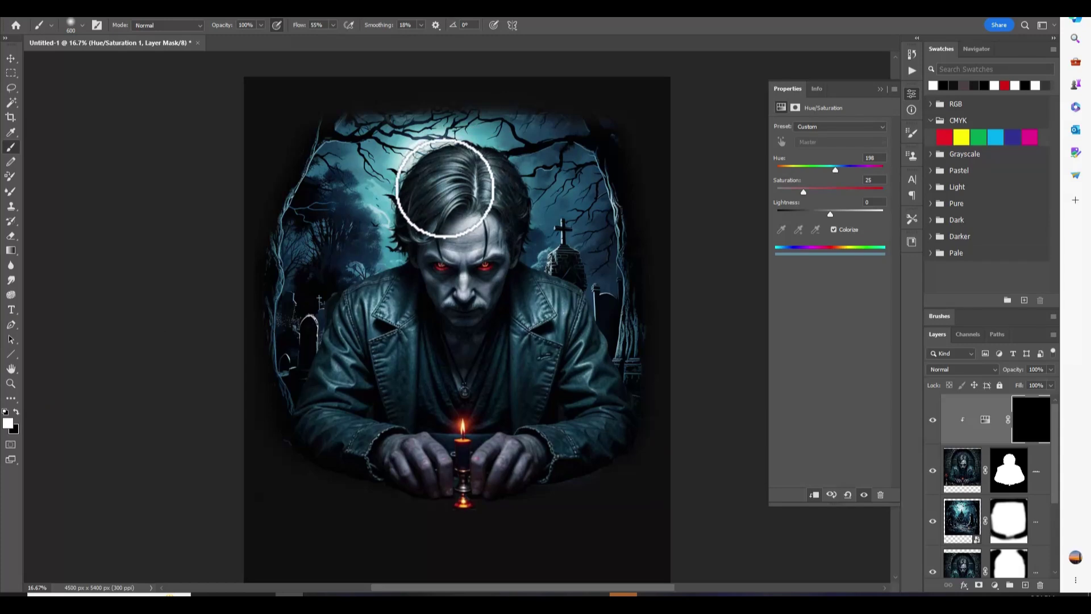
{"action": "left_click", "coordinate": [517, 204]}
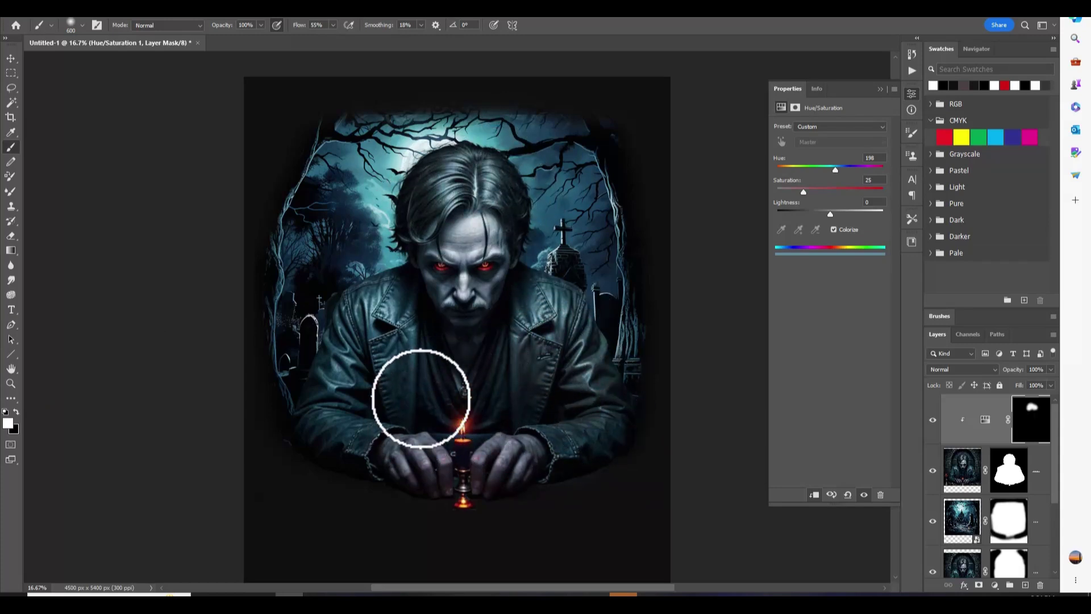
{"action": "mouse_move", "coordinate": [465, 265]}
{"action": "left_mouse_down"}
{"action": "mouse_move", "coordinate": [435, 286]}
{"action": "mouse_move", "coordinate": [479, 270]}
{"action": "mouse_move", "coordinate": [494, 294]}
{"action": "left_mouse_up"}
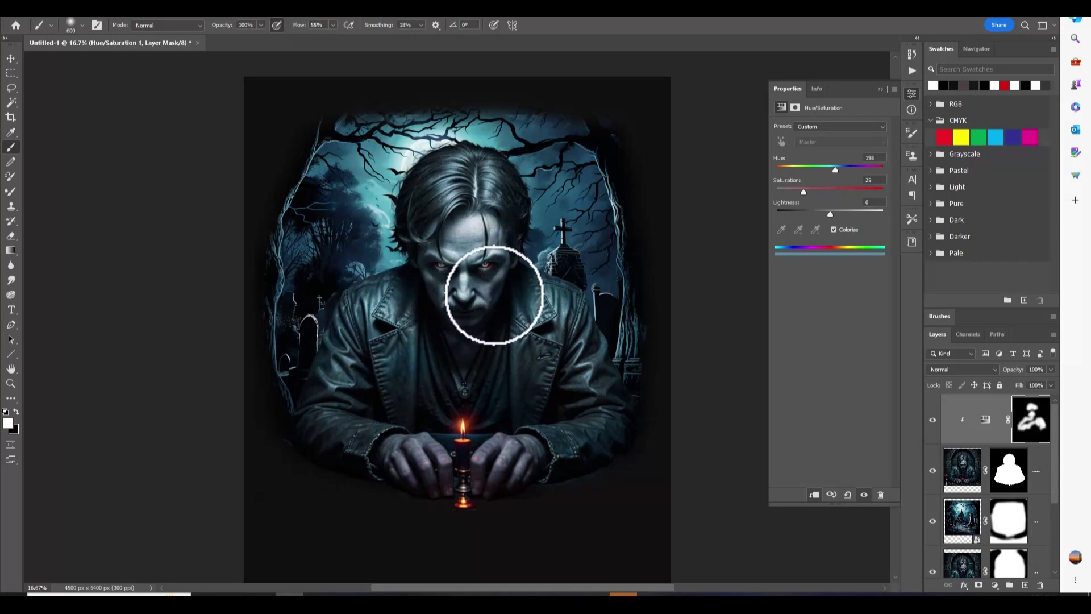
Convert the Group 1 copy layer to a smart object.
{"action": "right_click", "coordinate": [1003, 416]}
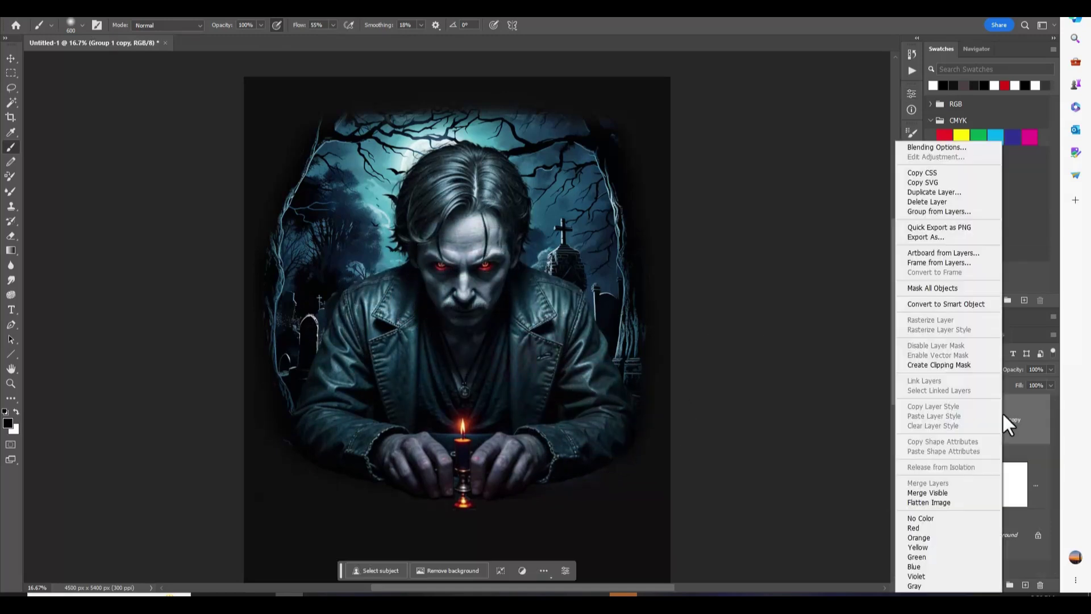
{"action": "left_click", "coordinate": [961, 309]}
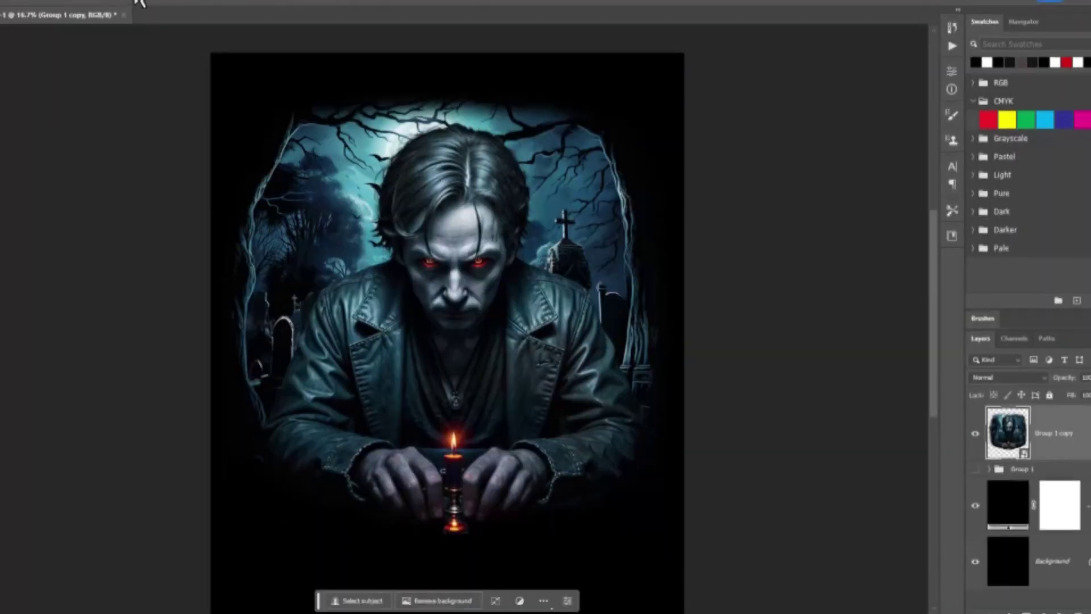
Apply the Filter Gallery's Grain texture to the smart object with the Clumped grain type, intensity 40 and contrast 50.
{"action": "left_click", "coordinate": [135, 2]}
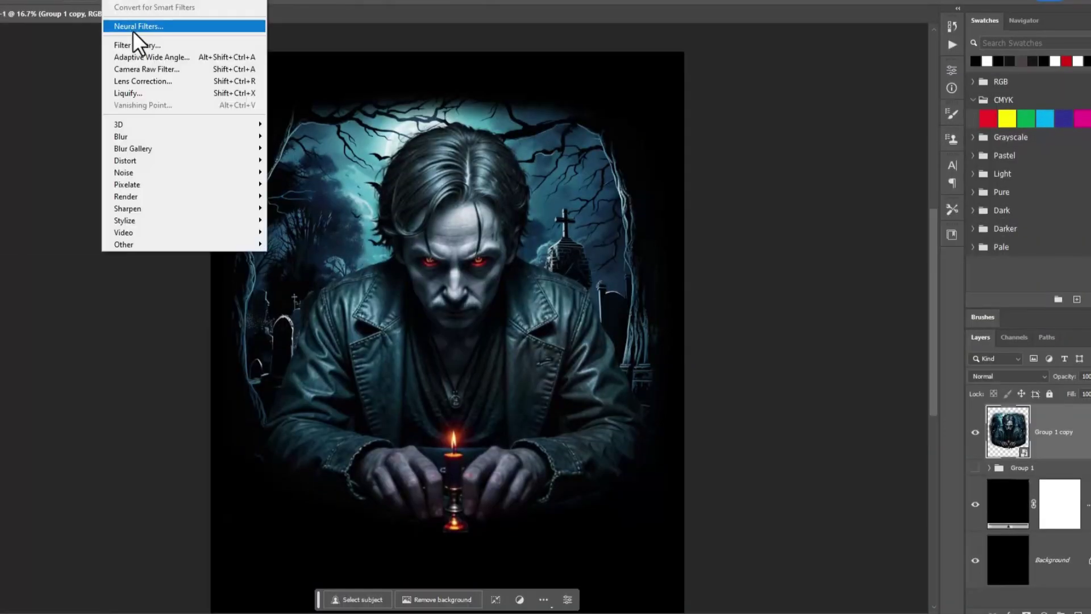
{"action": "left_click", "coordinate": [135, 45]}
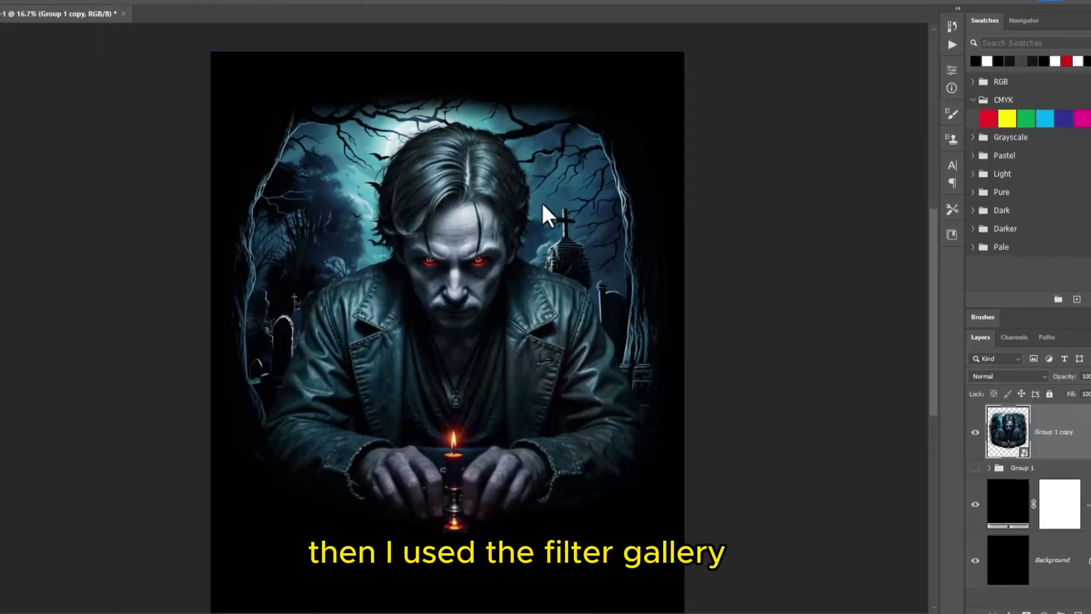
{"action": "left_click", "coordinate": [629, 403]}
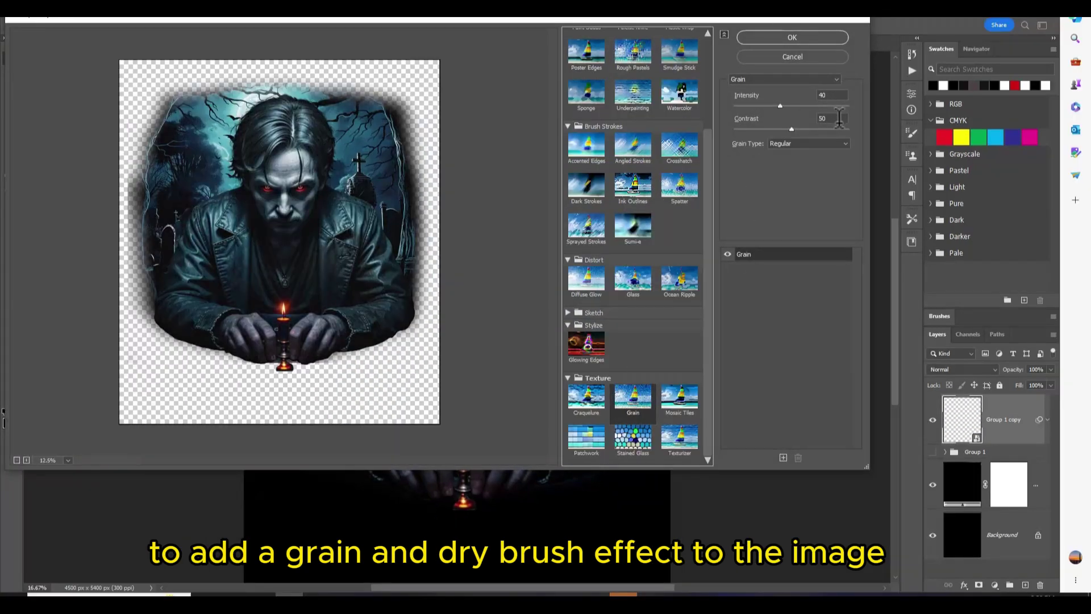
{"action": "left_click", "coordinate": [802, 143]}
{"action": "left_click", "coordinate": [792, 172]}
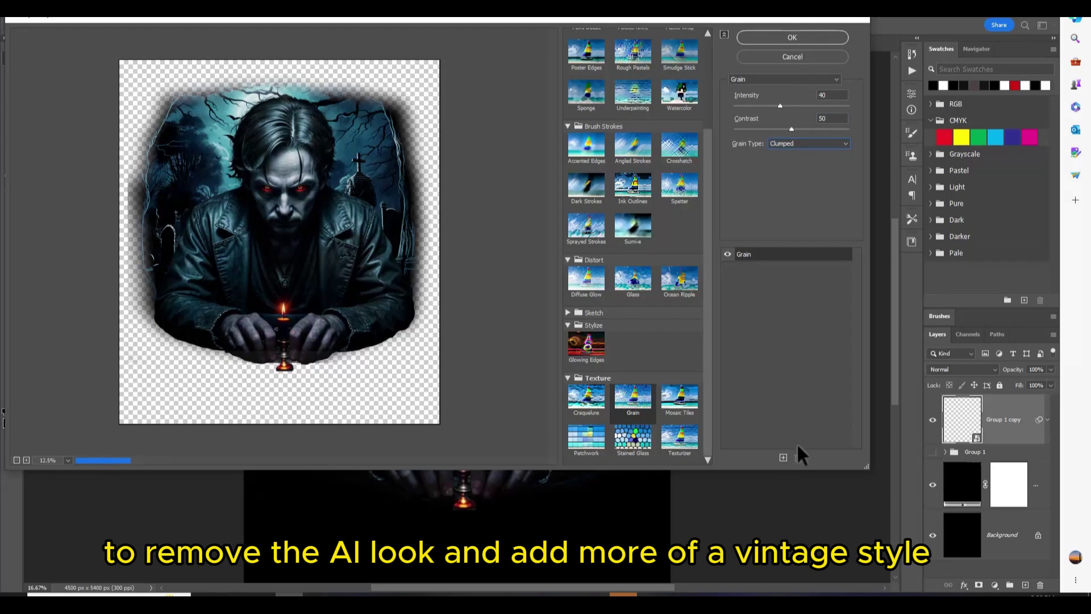
{"action": "left_click", "coordinate": [787, 38]}
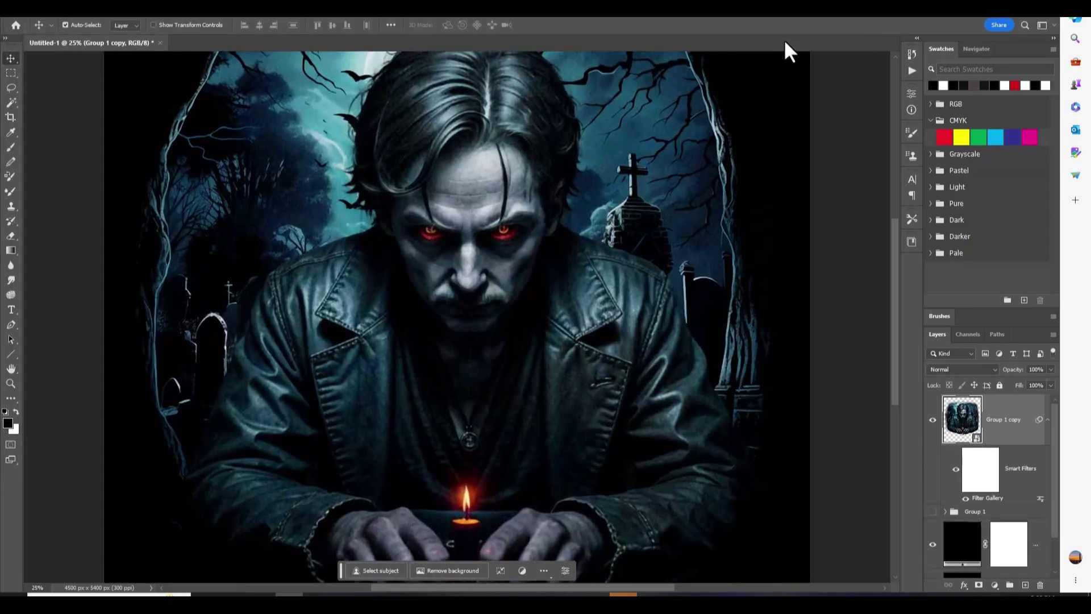
{"action": "key", "text": "ctrl+minus"}
{"action": "key", "text": "ctrl+minus"}
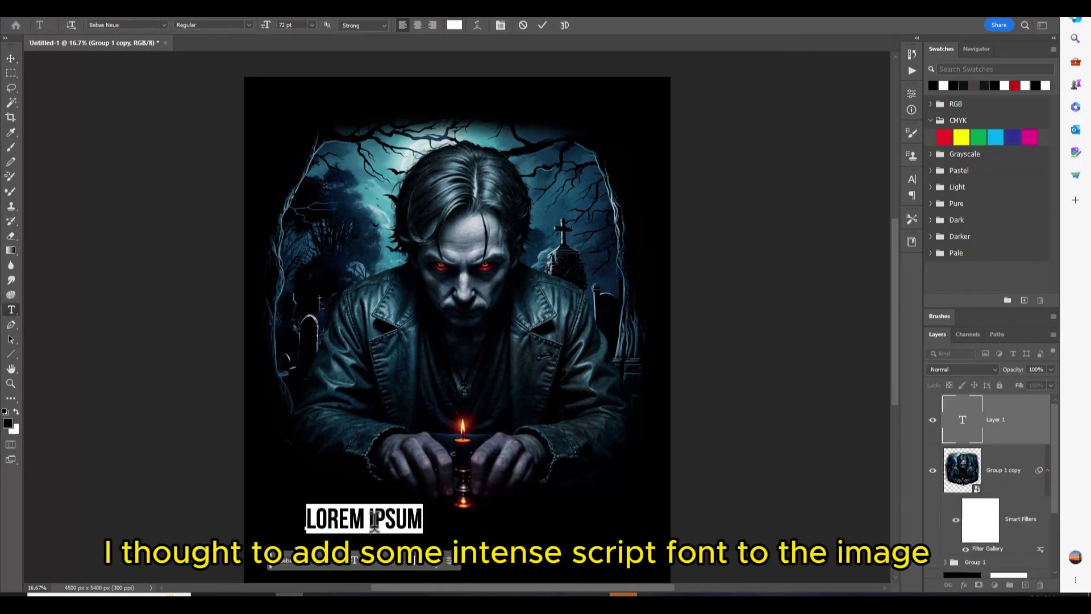
Add the text "Halloween" below the man's hands and change it to an ornate script font.
{"action": "type", "text": "Halloween"}
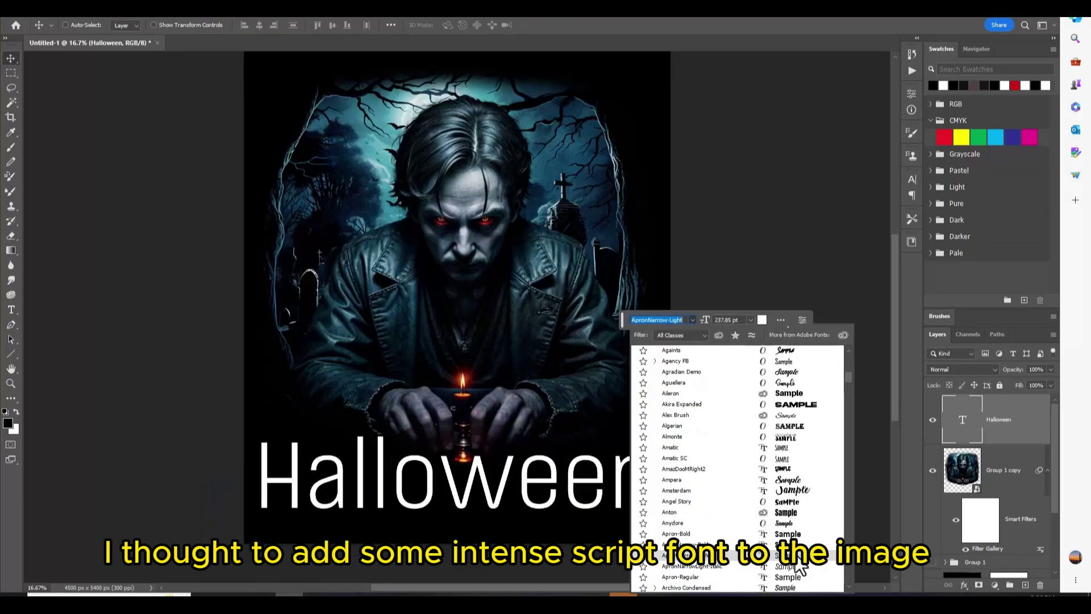
{"action": "scroll", "coordinate": [795, 557], "scroll_direction": "down", "scroll_amount": 5}
{"action": "left_click", "coordinate": [789, 446]}
Scale down the Halloween text and move it above the man's head.
{"action": "key", "text": "ctrl+t"}
{"action": "left_click_drag", "start_coordinate": [808, 387], "coordinate": [722, 416]}
{"action": "left_click_drag", "start_coordinate": [545, 484], "coordinate": [468, 466]}
{"action": "left_click_drag", "start_coordinate": [645, 398], "coordinate": [623, 406]}
{"action": "left_click_drag", "start_coordinate": [485, 458], "coordinate": [451, 126]}
{"action": "key", "text": "Return"}
Shrink the Halloween title slightly more and shift it upward over the top of the artwork.
{"action": "scroll", "coordinate": [489, 148], "scroll_direction": "up", "scroll_amount": 1}
{"action": "left_click_drag", "start_coordinate": [501, 155], "coordinate": [502, 148]}
{"action": "key", "text": "ctrl+t"}
{"action": "left_click_drag", "start_coordinate": [610, 89], "coordinate": [575, 102]}
{"action": "left_click_drag", "start_coordinate": [528, 141], "coordinate": [528, 125]}
{"action": "key", "text": "Return"}
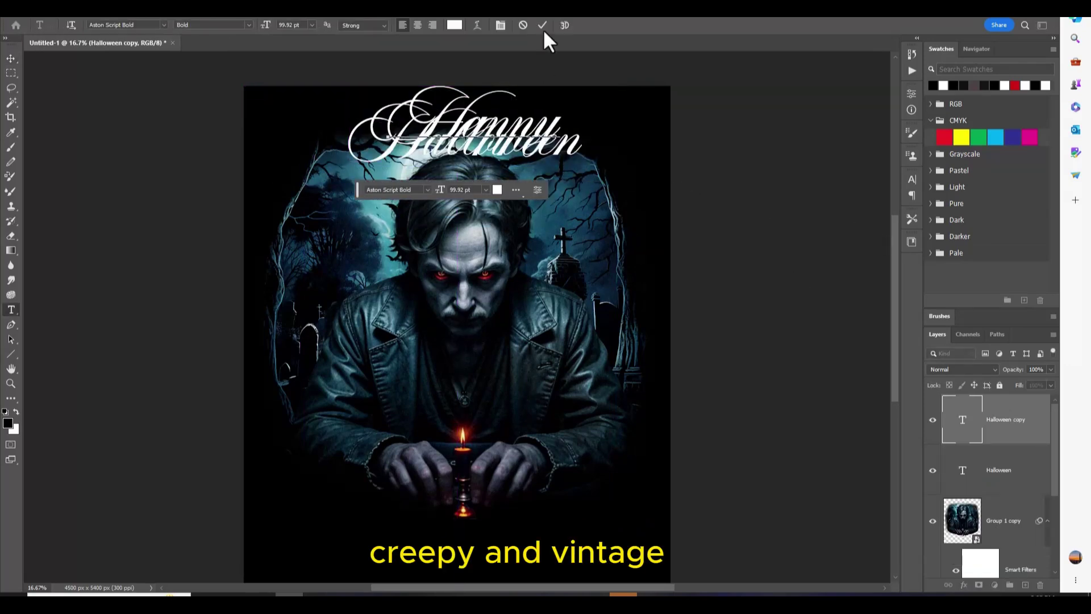
{"action": "key", "text": "ctrl+t"}
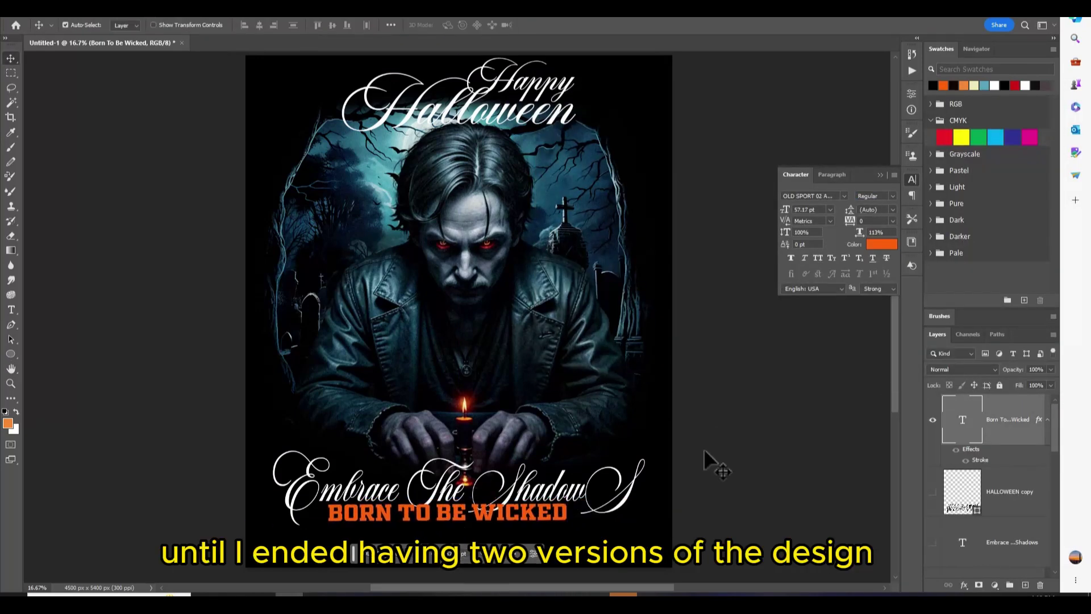
Move the Born To Be Wicked layer below the Embrace The Shadows layer and edit the script text's stroke effect.
{"action": "right_click", "coordinate": [1017, 422]}
{"action": "left_click", "coordinate": [984, 482]}
{"action": "left_click_drag", "start_coordinate": [1016, 429], "coordinate": [1018, 549]}
{"action": "double_click", "coordinate": [980, 470]}
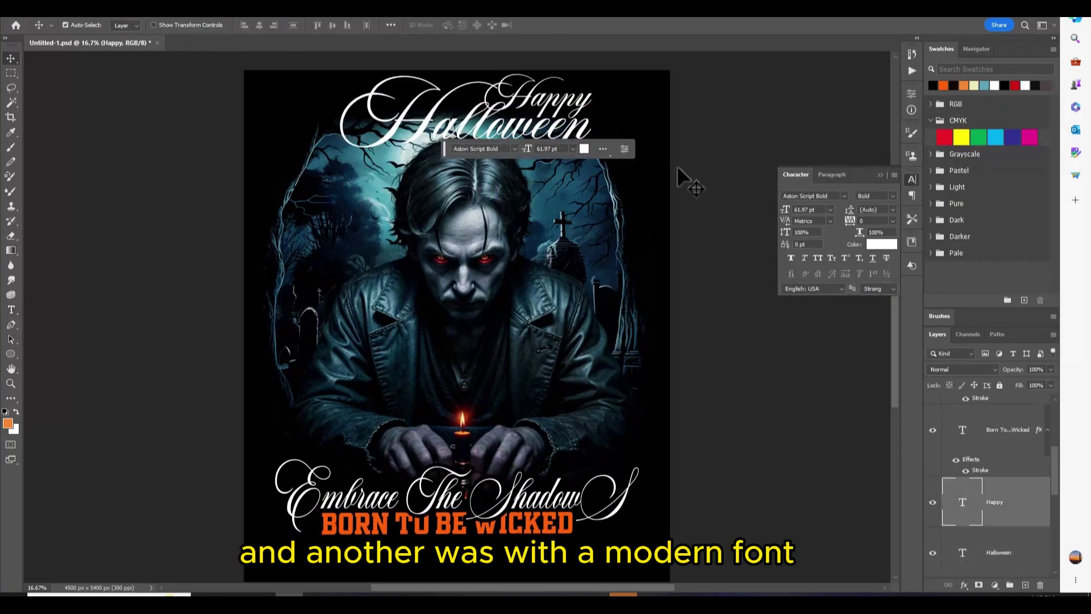
{"action": "left_click", "coordinate": [678, 170]}
{"action": "scroll", "coordinate": [711, 300], "scroll_direction": "up", "scroll_amount": 1}
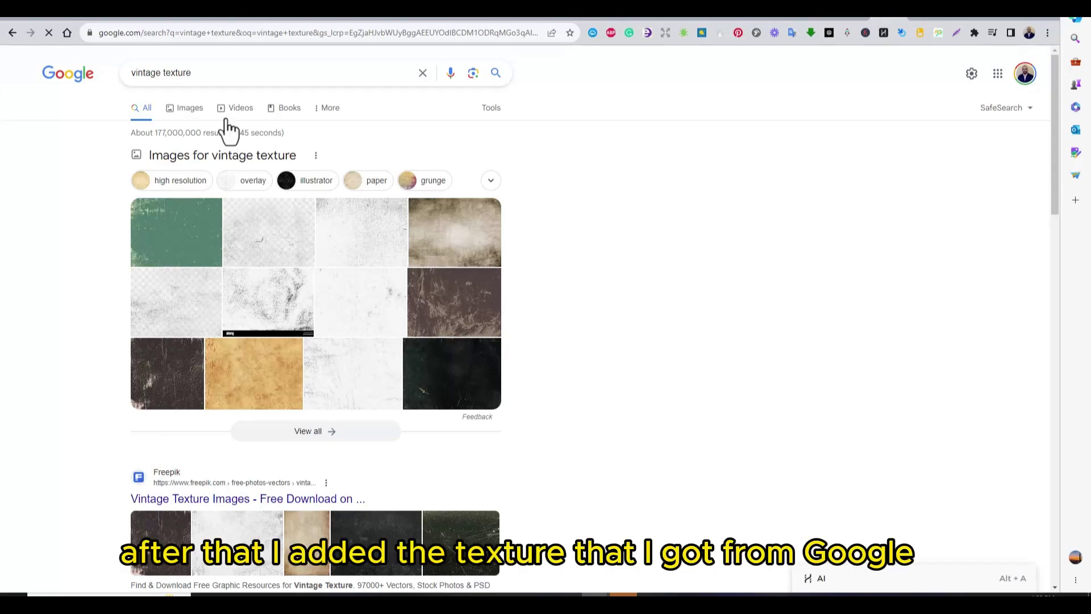
In Google Images, open the Huber Banjos result for "vintage texture" on its source page and copy the texture image.
{"action": "left_click", "coordinate": [225, 113]}
{"action": "scroll", "coordinate": [825, 243], "scroll_direction": "down", "scroll_amount": 1}
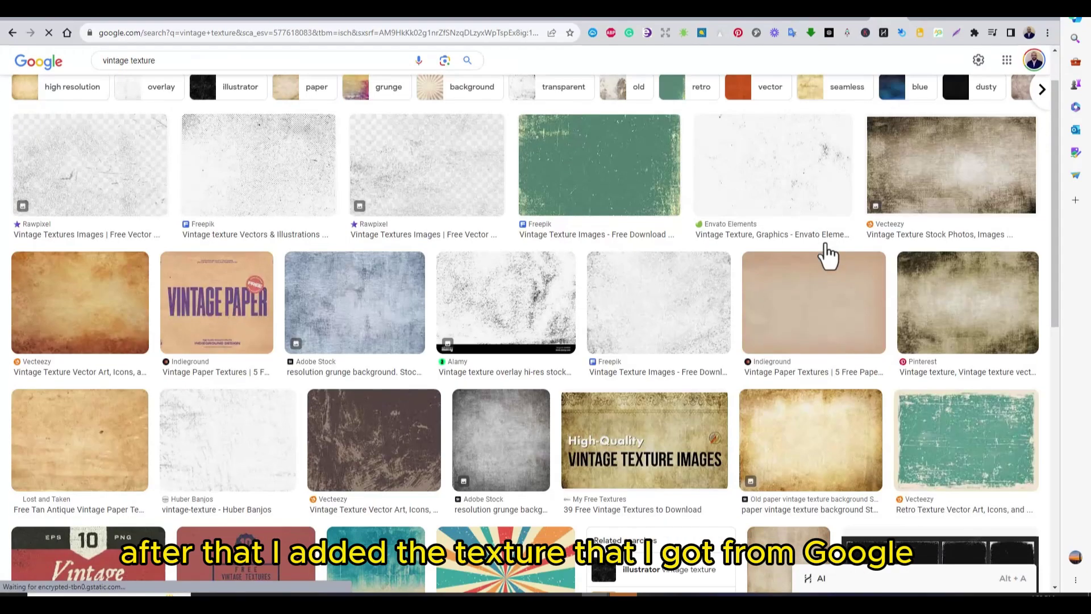
{"action": "left_click", "coordinate": [212, 433]}
{"action": "left_click", "coordinate": [816, 293]}
{"action": "scroll", "coordinate": [415, 394], "scroll_direction": "down", "scroll_amount": 6}
{"action": "scroll", "coordinate": [415, 394], "scroll_direction": "up", "scroll_amount": 5}
{"action": "right_click", "coordinate": [508, 269]}
{"action": "left_click", "coordinate": [563, 403]}
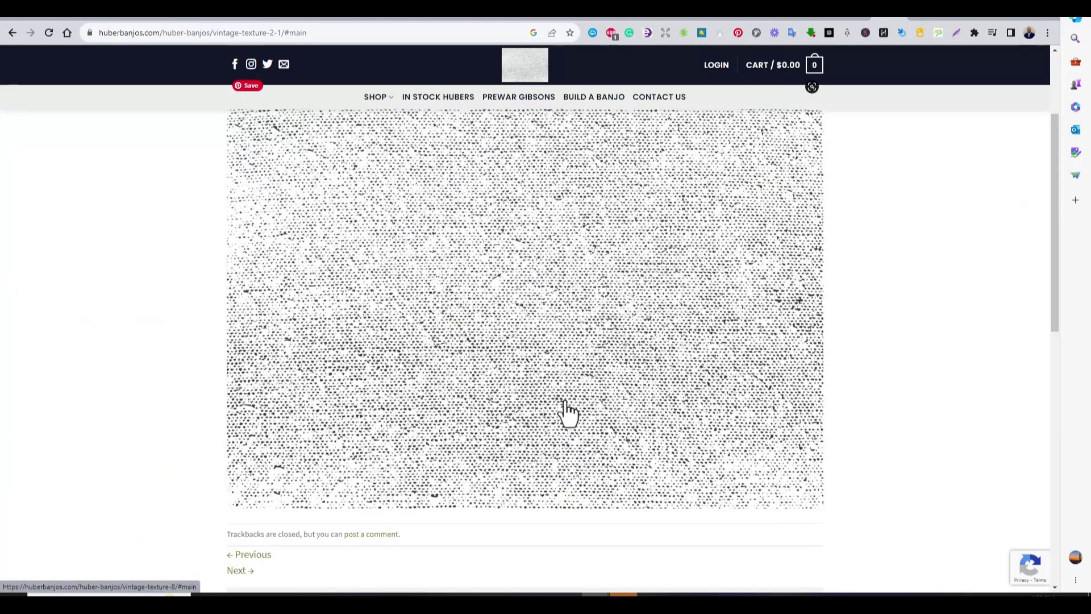
Switch to Photoshop, paste the vintage texture into the Halloween design, rotate it 90 degrees and enlarge it to cover the artwork.
{"action": "mouse_move", "coordinate": [289, 601]}
{"action": "left_click", "coordinate": [289, 554]}
{"action": "key", "text": "ctrl+v"}
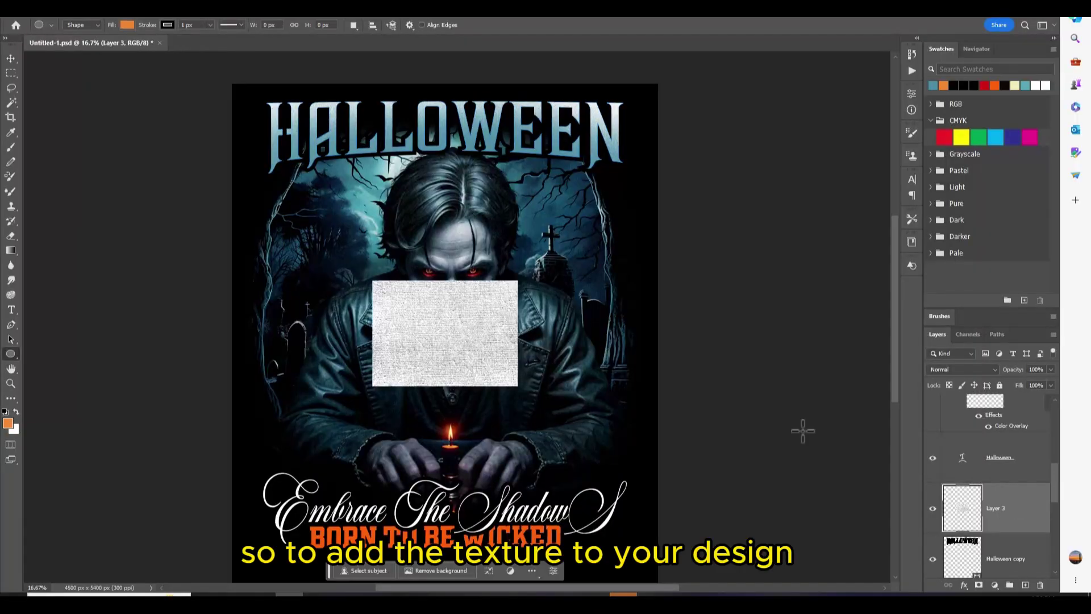
{"action": "key", "text": "ctrl+t"}
{"action": "left_click_drag", "start_coordinate": [646, 329], "coordinate": [574, 340]}
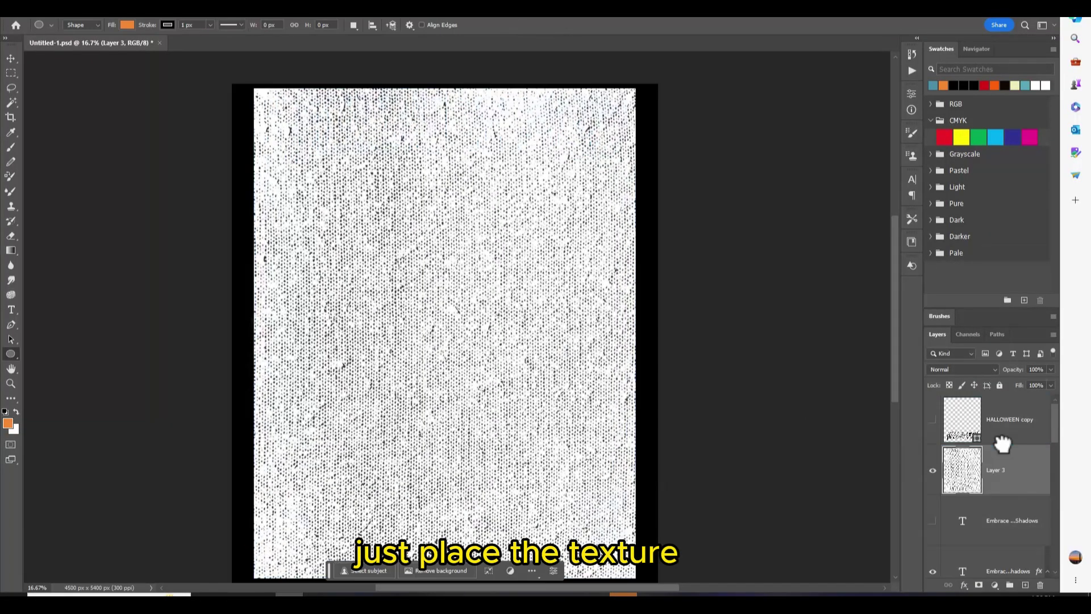
Set the texture layer's blending mode to Multiply and its fill to 38%.
{"action": "left_click", "coordinate": [991, 369]}
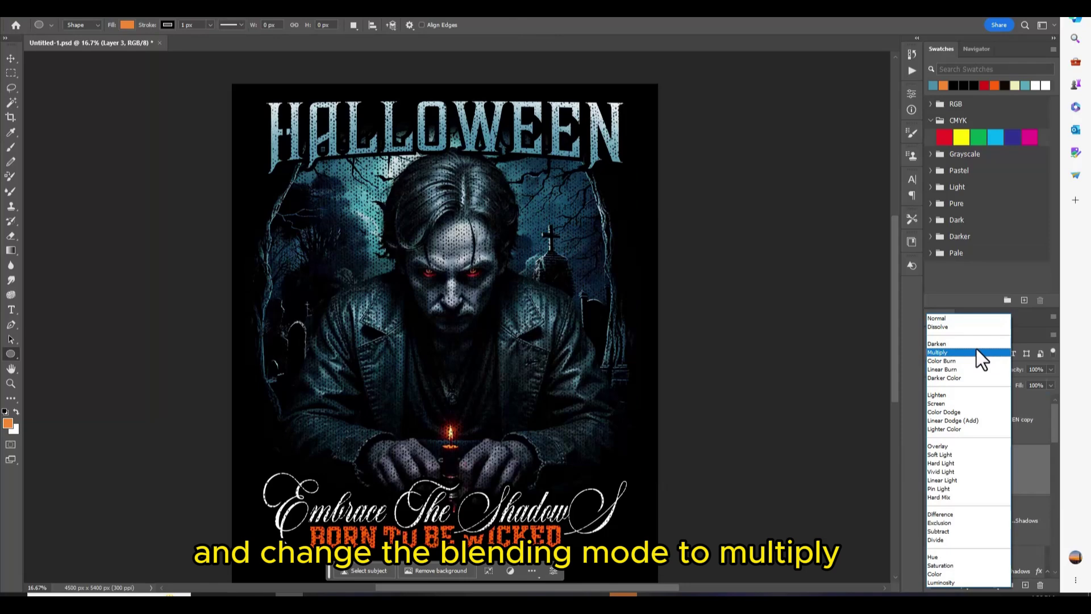
{"action": "left_click", "coordinate": [971, 353]}
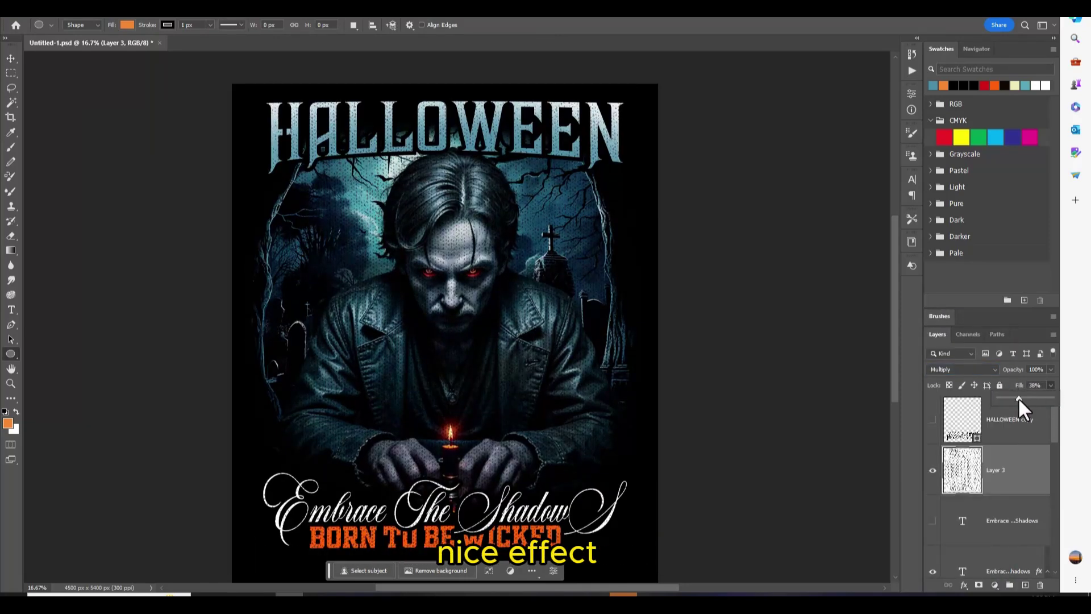
{"action": "left_click", "coordinate": [1050, 370]}
{"action": "scroll", "coordinate": [764, 383], "scroll_direction": "down", "scroll_amount": 1}
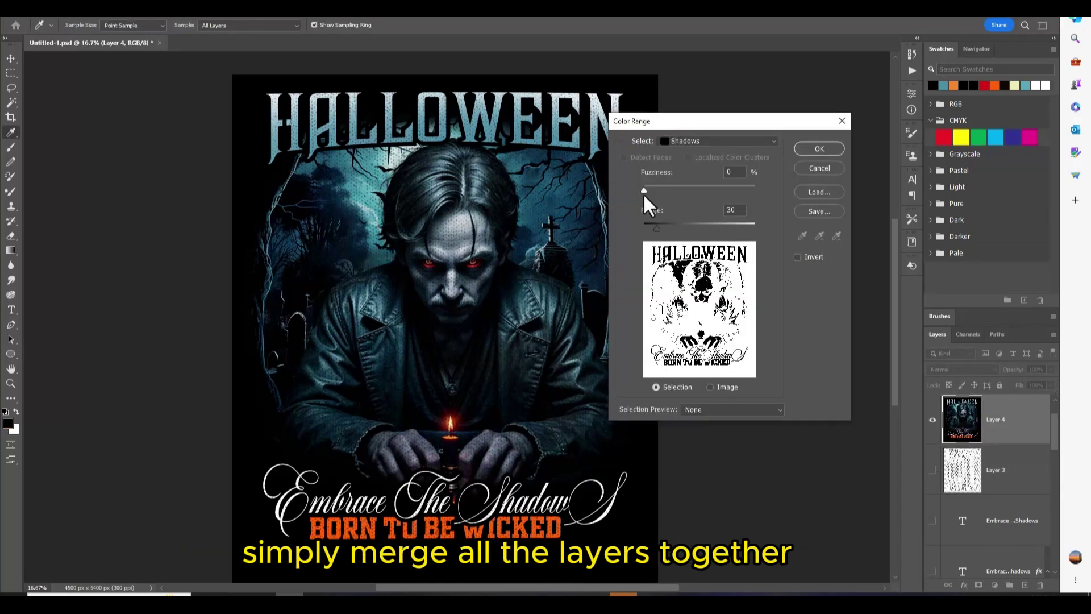
Select everything except the blacks with an inverted Shadows Color Range at fuzziness 0 and range 30, and mask the merged layer with it.
{"action": "left_click", "coordinate": [798, 256]}
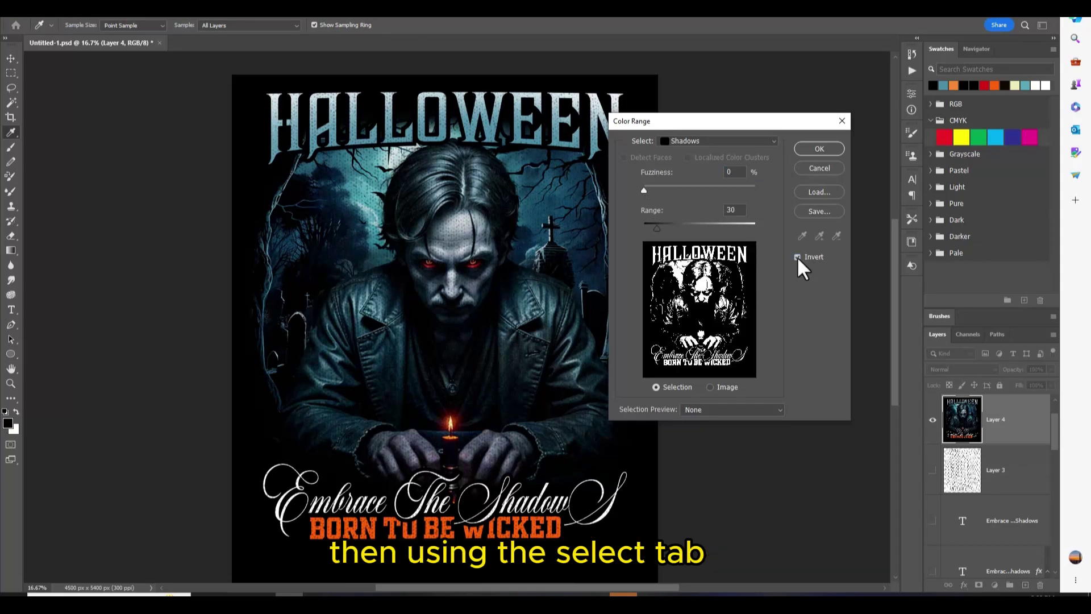
{"action": "left_click", "coordinate": [819, 148]}
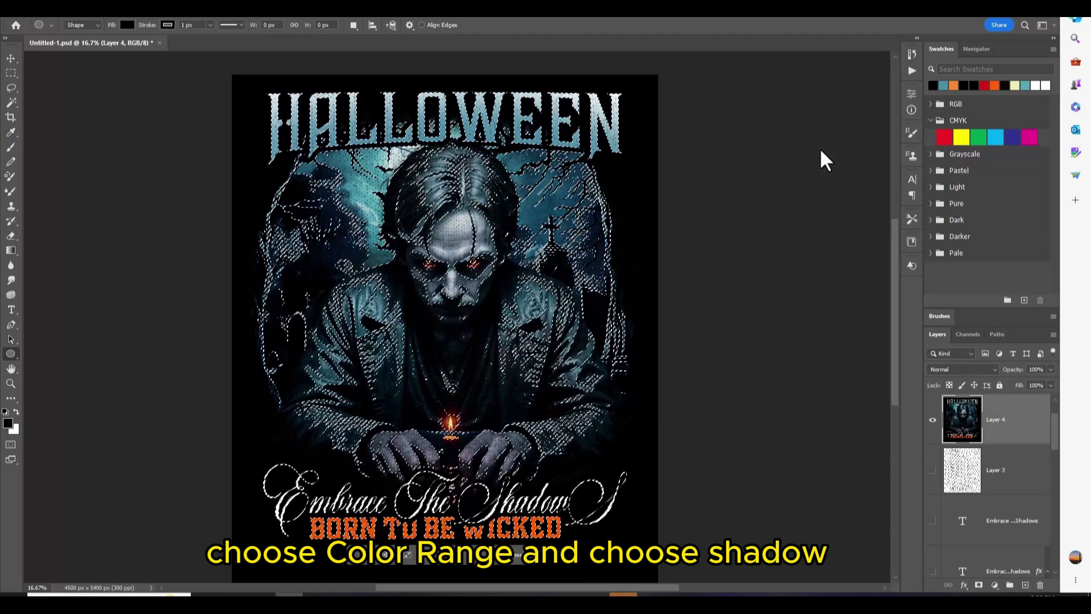
{"action": "left_click", "coordinate": [979, 586]}
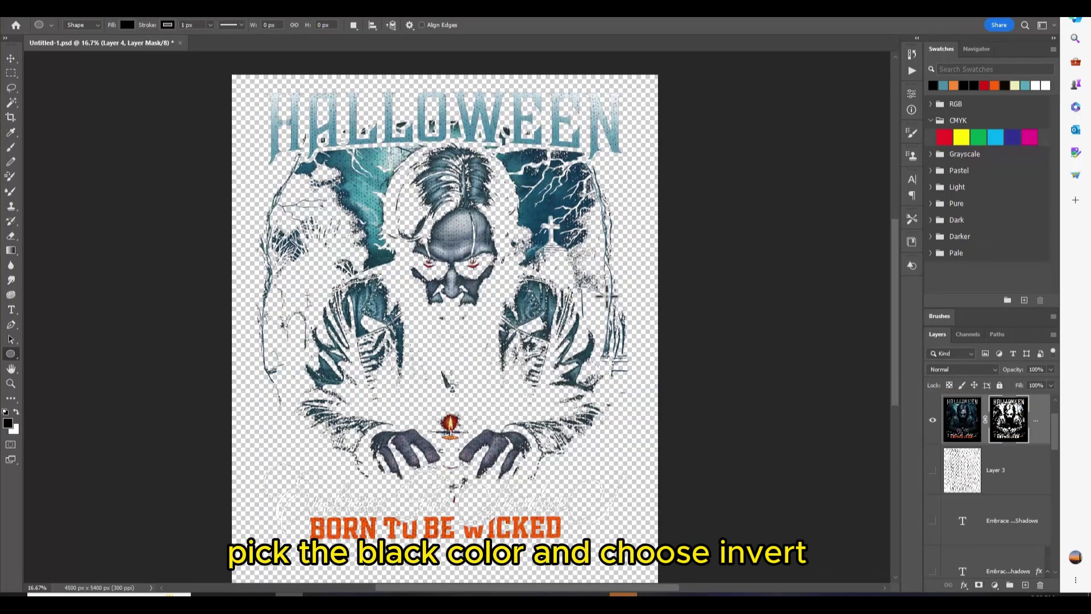
Toggle the black fill layer's visibility to compare the masked artwork with and without a black background.
{"action": "left_click_drag", "start_coordinate": [1055, 434], "coordinate": [1085, 568]}
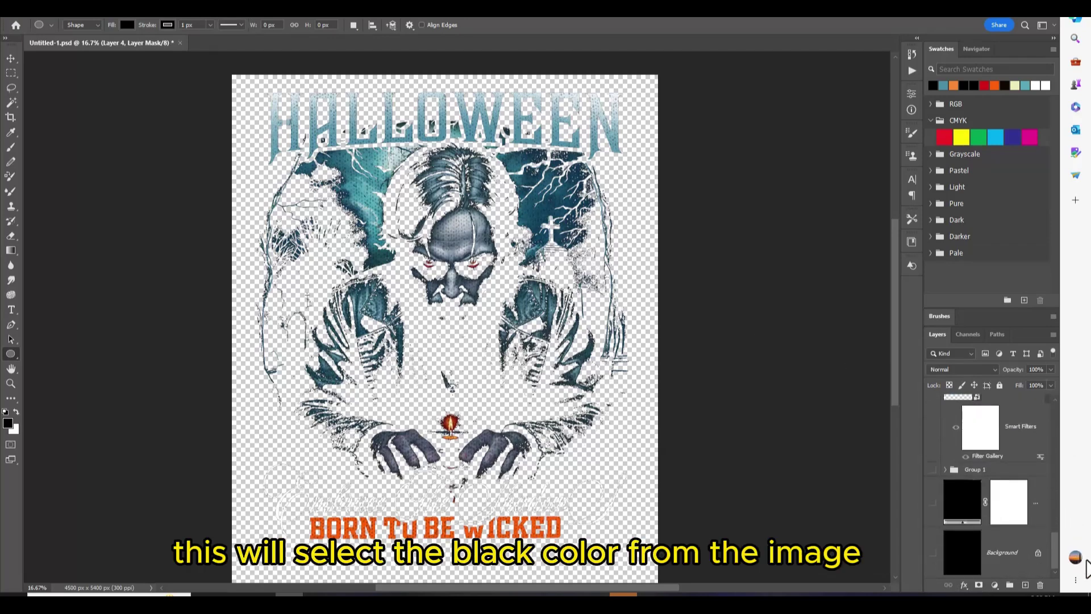
{"action": "left_click", "coordinate": [932, 503]}
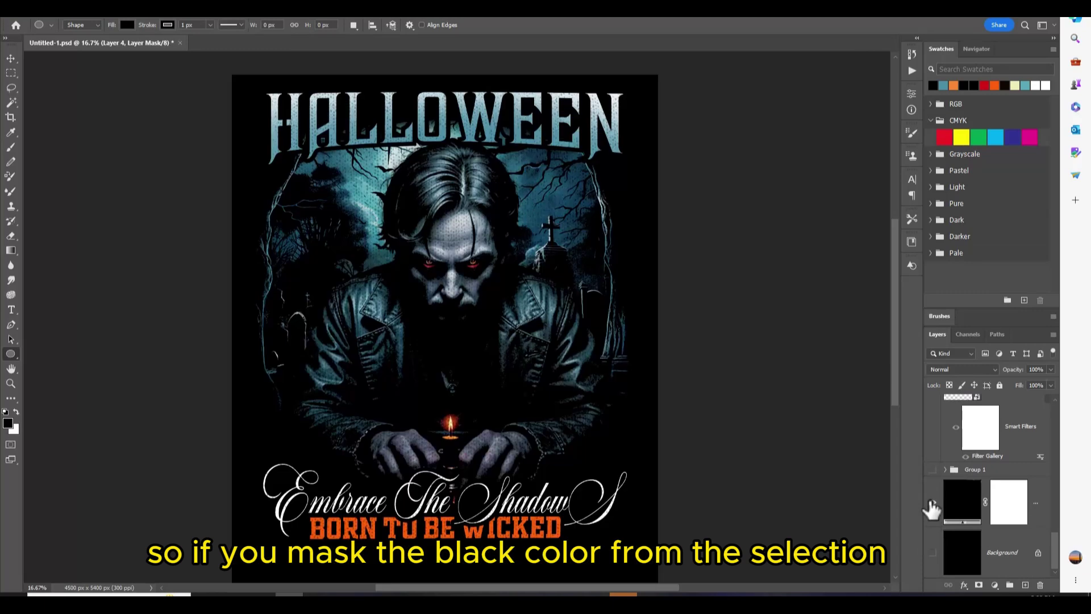
{"action": "left_click", "coordinate": [932, 502]}
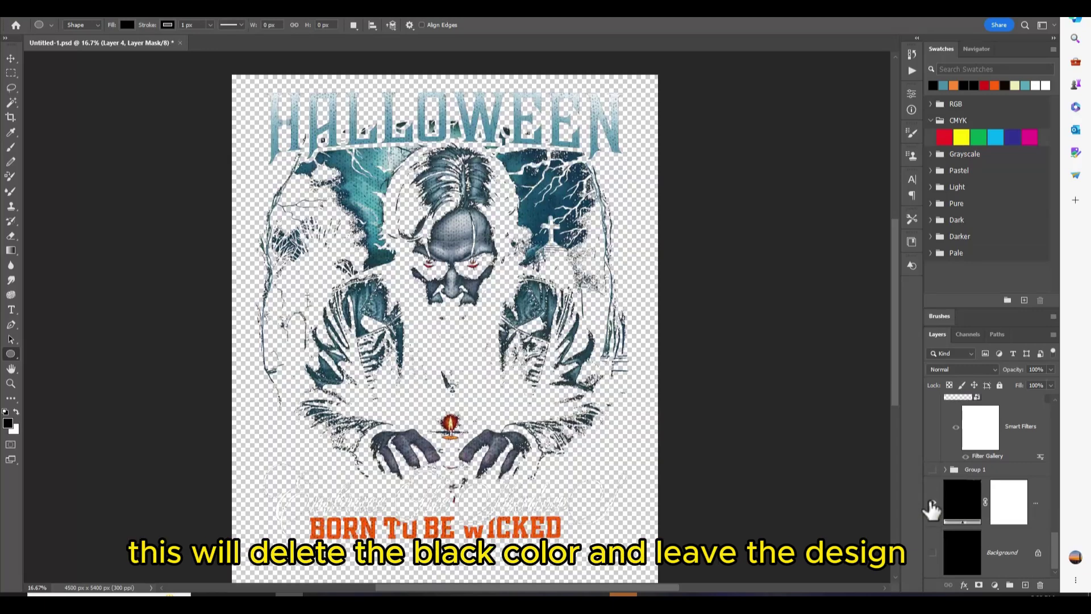
{"action": "left_click", "coordinate": [932, 502]}
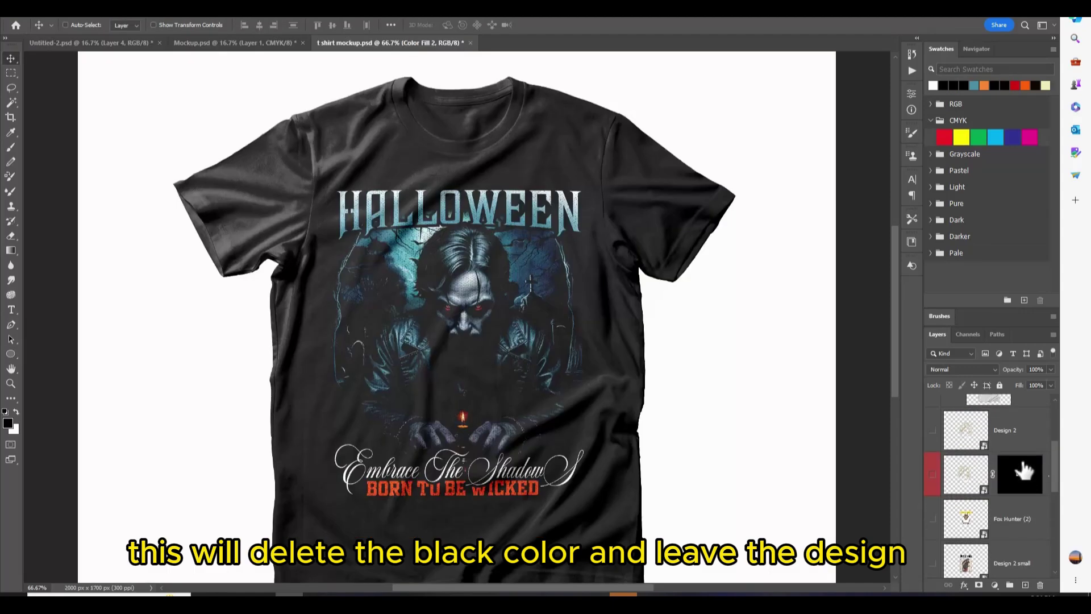
Select the Halloween design's layer, Layer 2, in the t shirt mockup document.
{"action": "scroll", "coordinate": [1025, 469], "scroll_direction": "up", "scroll_amount": 3}
{"action": "scroll", "coordinate": [1024, 470], "scroll_direction": "down", "scroll_amount": 5}
{"action": "scroll", "coordinate": [1024, 469], "scroll_direction": "down", "scroll_amount": 5}
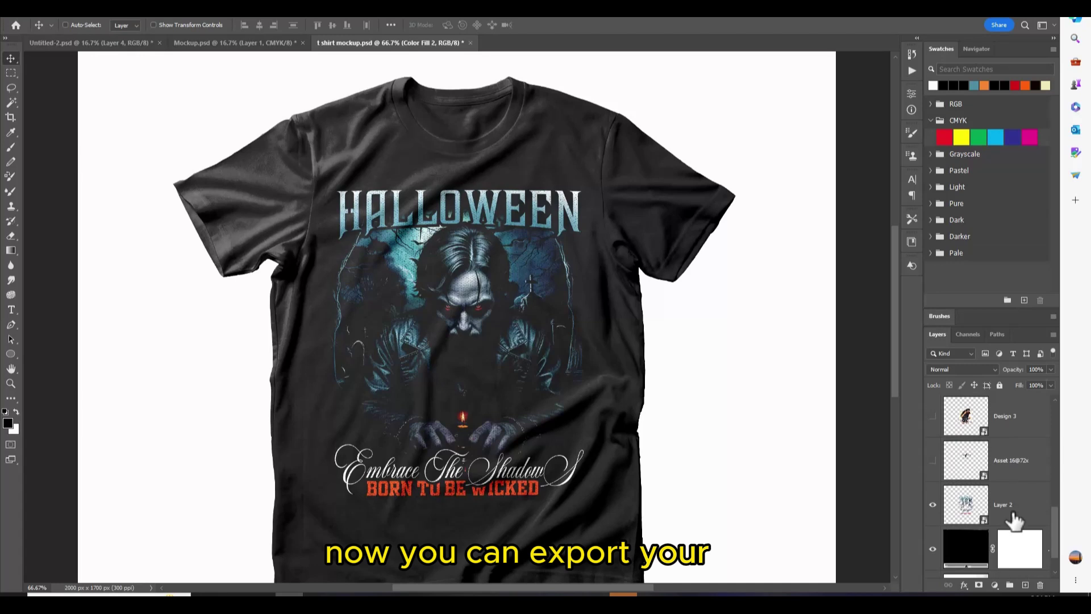
{"action": "left_click", "coordinate": [1015, 515]}
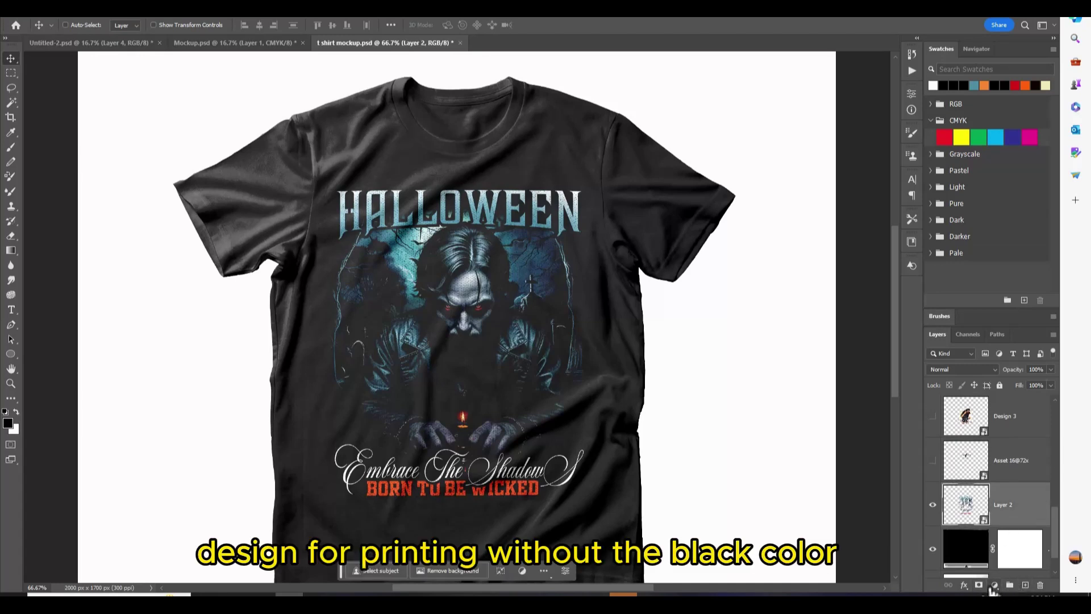